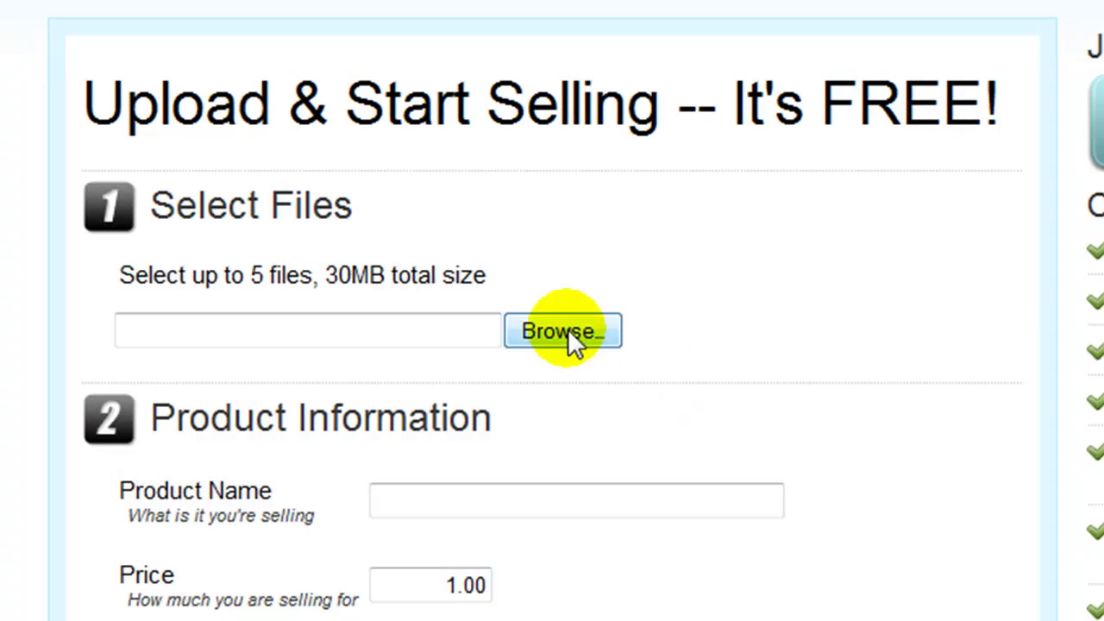
Browse to add sample.mp3 and then sample.pdf to the Select Files list.
{"action": "left_click", "coordinate": [568, 330]}
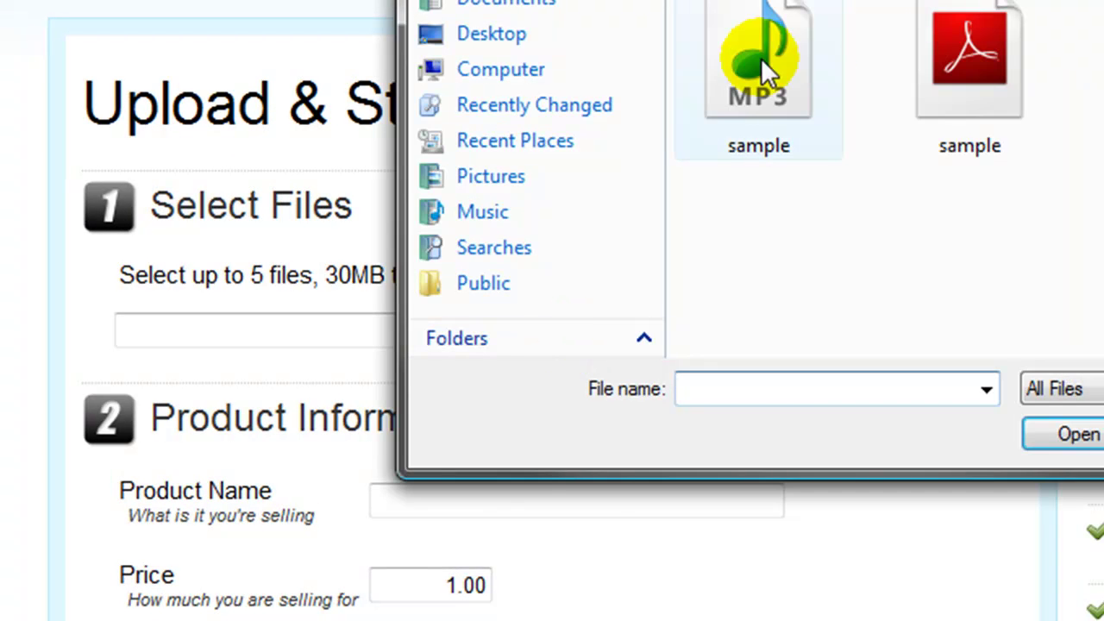
{"action": "double_click", "coordinate": [761, 54]}
{"action": "left_click", "coordinate": [599, 326]}
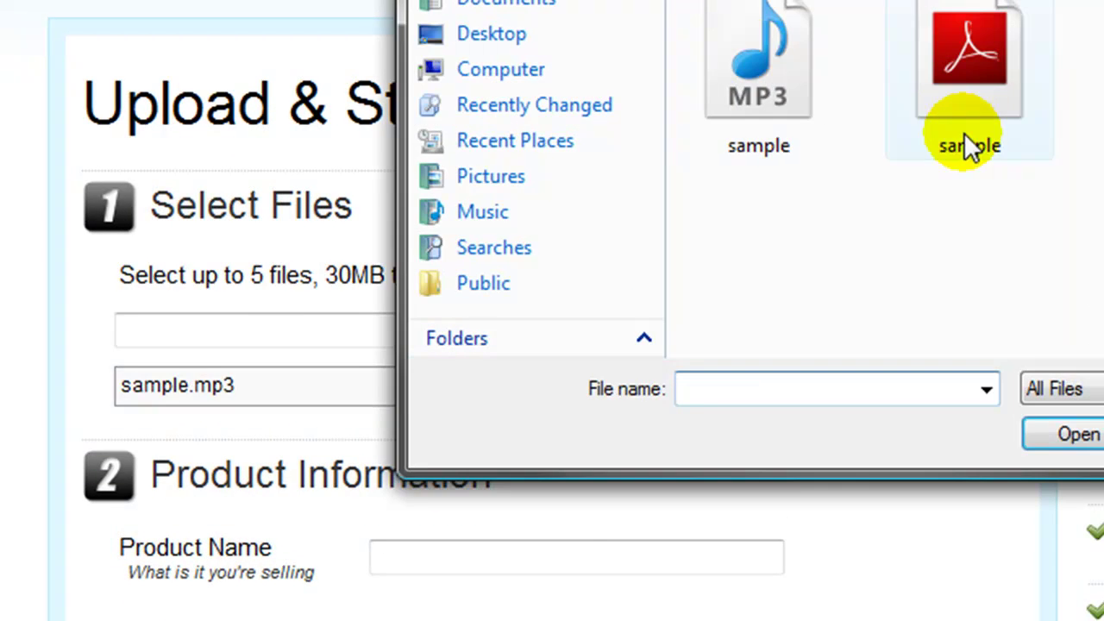
{"action": "double_click", "coordinate": [969, 102]}
{"action": "left_click", "coordinate": [893, 307]}
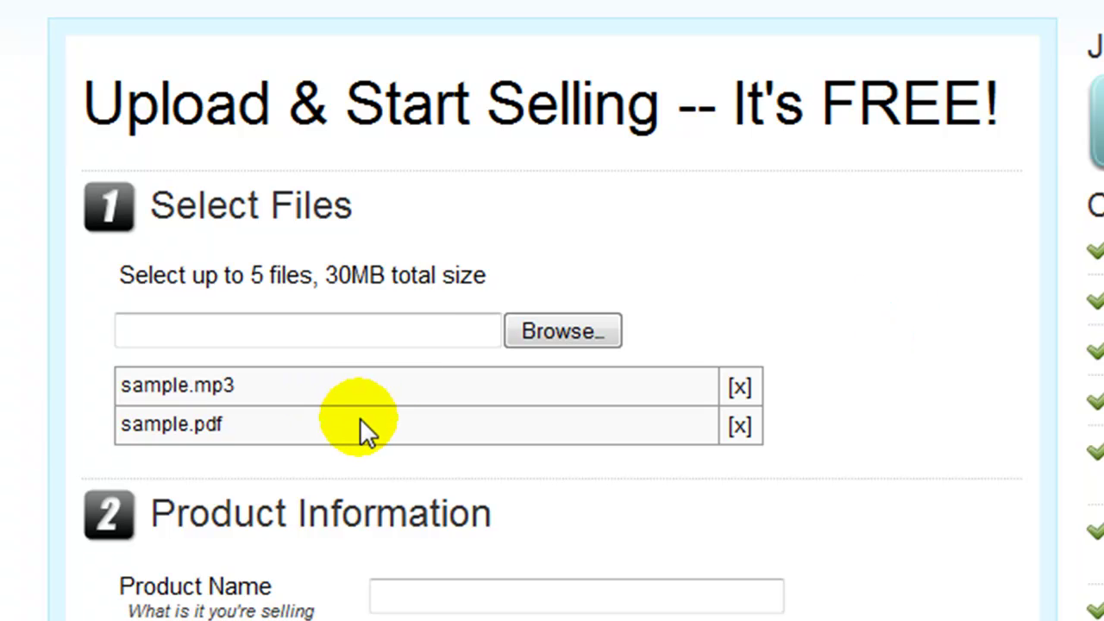
{"action": "scroll", "coordinate": [889, 376], "scroll_direction": "down", "scroll_amount": 3}
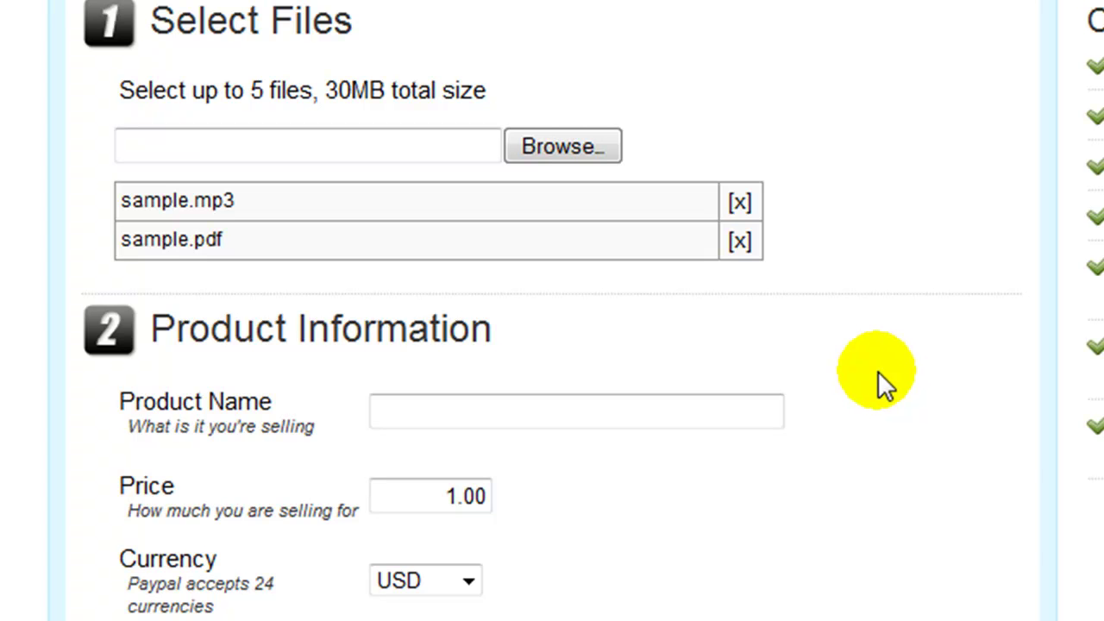
Fill the Product Name with the suggested interview title.
{"action": "left_click", "coordinate": [757, 400]}
{"action": "type", "text": "Inter"}
{"action": "key", "text": "Down"}
{"action": "key", "text": "Return"}
Change the product price to 4.95.
{"action": "left_click_drag", "start_coordinate": [451, 497], "coordinate": [387, 510]}
{"action": "type", "text": "4"}
{"action": "key", "text": "Right"}
{"action": "key", "text": "shift+Right"}
{"action": "key", "text": "shift+Right"}
{"action": "type", "text": "95"}
{"action": "left_click", "coordinate": [818, 456]}
Check the Currency list and keep USD as the currency.
{"action": "left_click", "coordinate": [468, 582]}
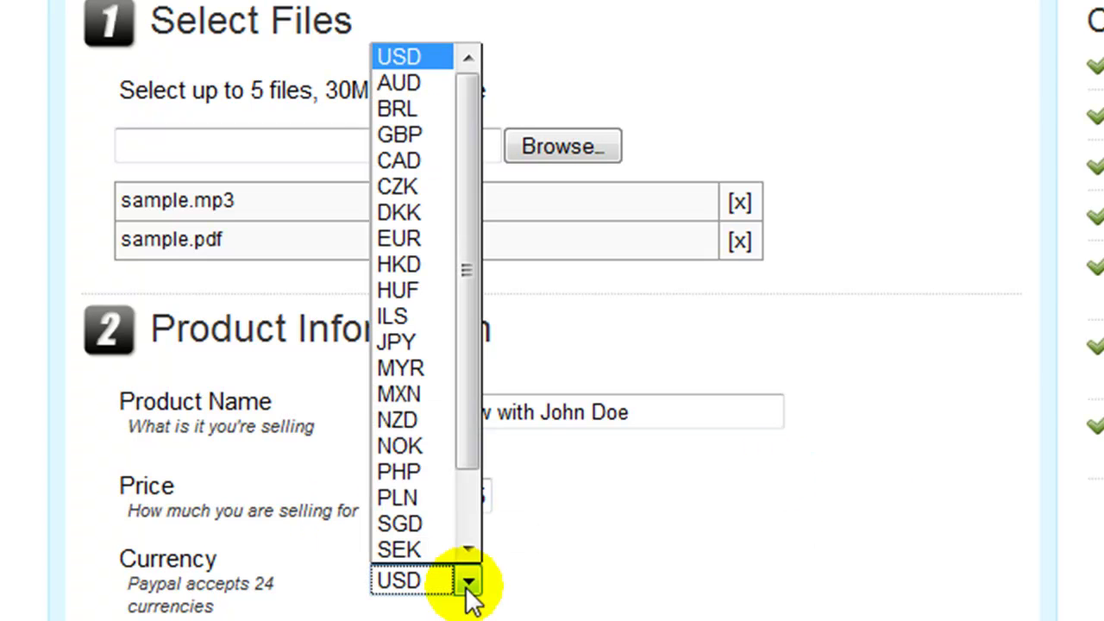
{"action": "left_click", "coordinate": [595, 544]}
{"action": "scroll", "coordinate": [664, 548], "scroll_direction": "down", "scroll_amount": 5}
{"action": "left_click", "coordinate": [462, 208]}
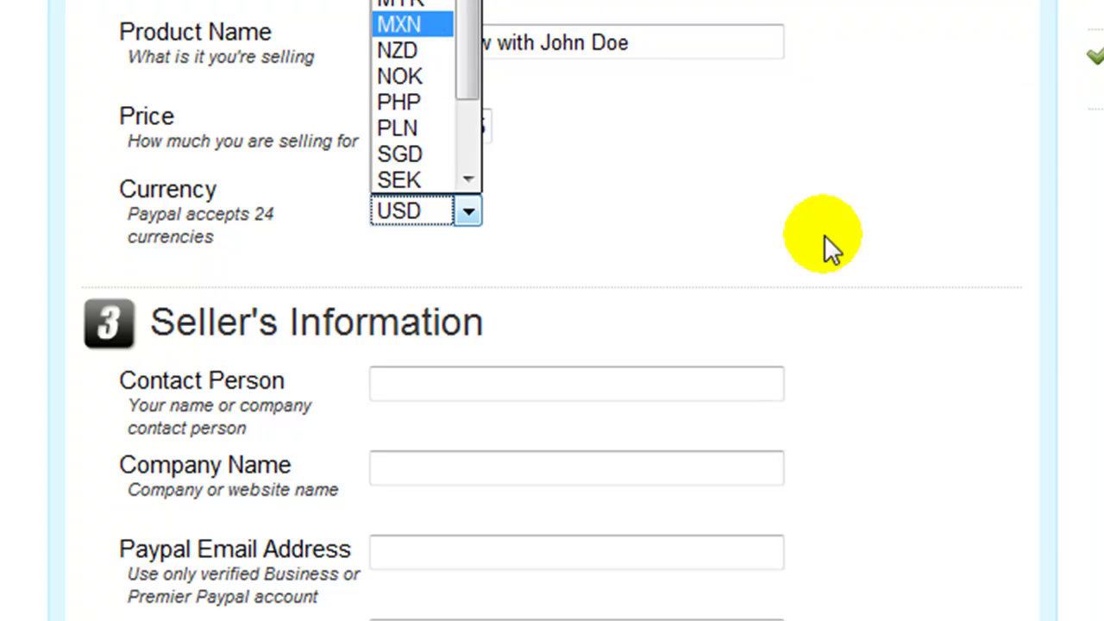
{"action": "left_click", "coordinate": [824, 226]}
{"action": "left_click", "coordinate": [710, 389]}
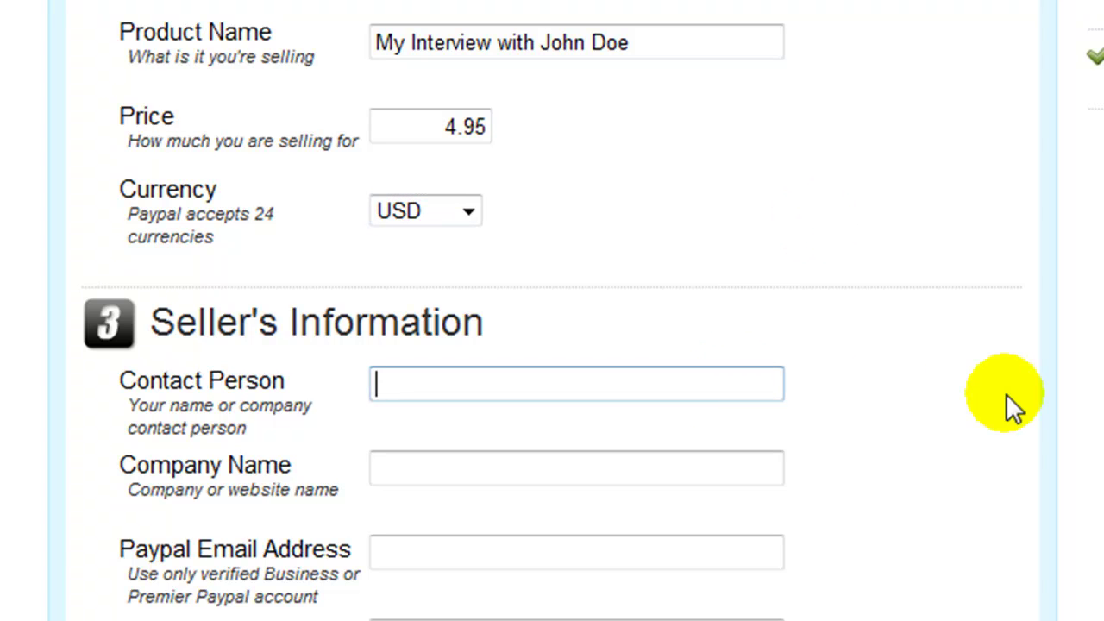
{"action": "scroll", "coordinate": [1006, 393], "scroll_direction": "down", "scroll_amount": 2}
Fill in the contact person's name and the company name Kengkawan IT Solutions from suggestions.
{"action": "type", "text": "I"}
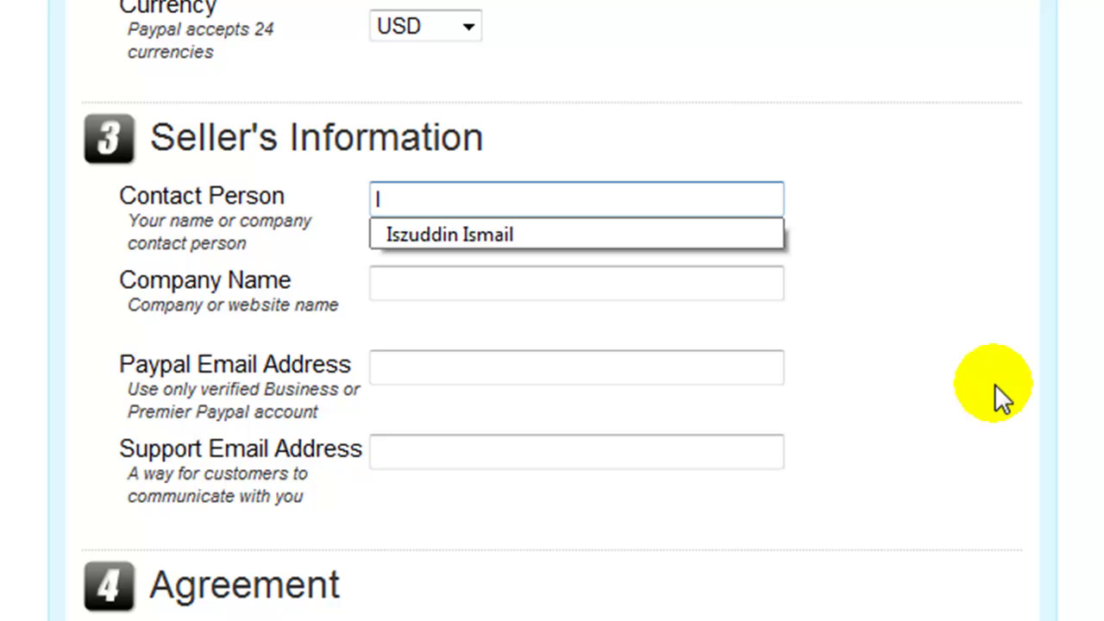
{"action": "key", "text": "Down"}
{"action": "key", "text": "Return"}
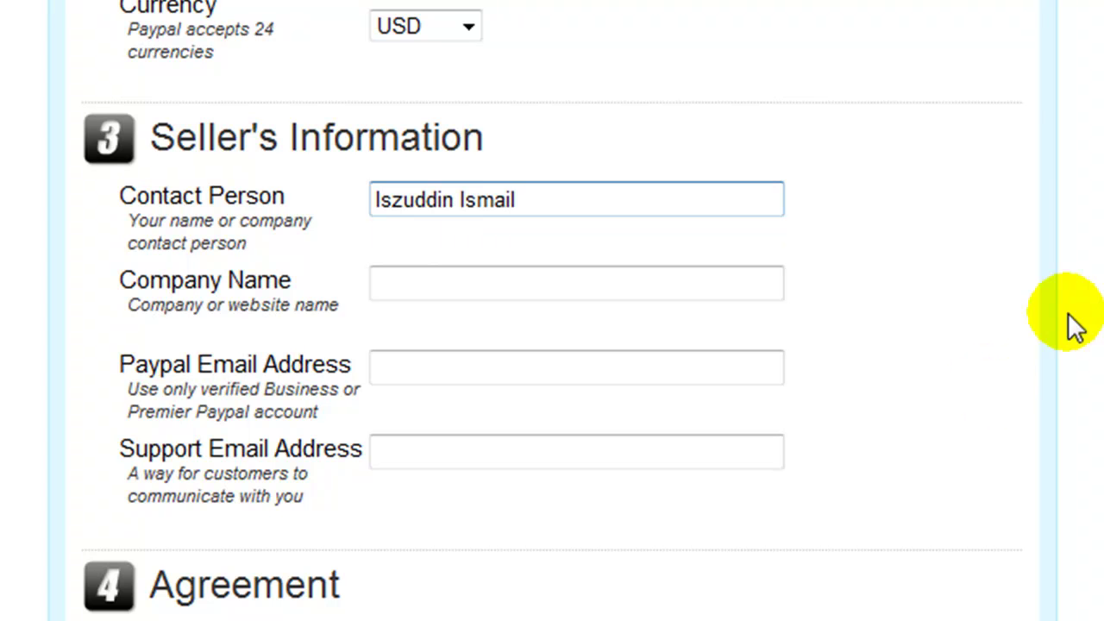
{"action": "left_click", "coordinate": [656, 283]}
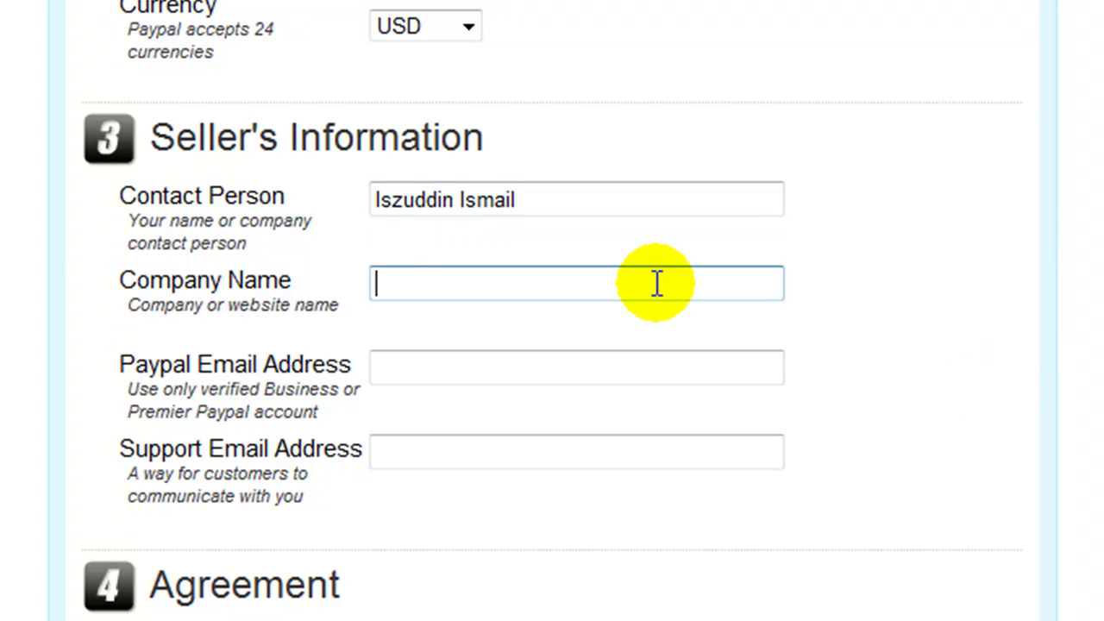
{"action": "type", "text": "K"}
{"action": "key", "text": "Down"}
{"action": "key", "text": "Down"}
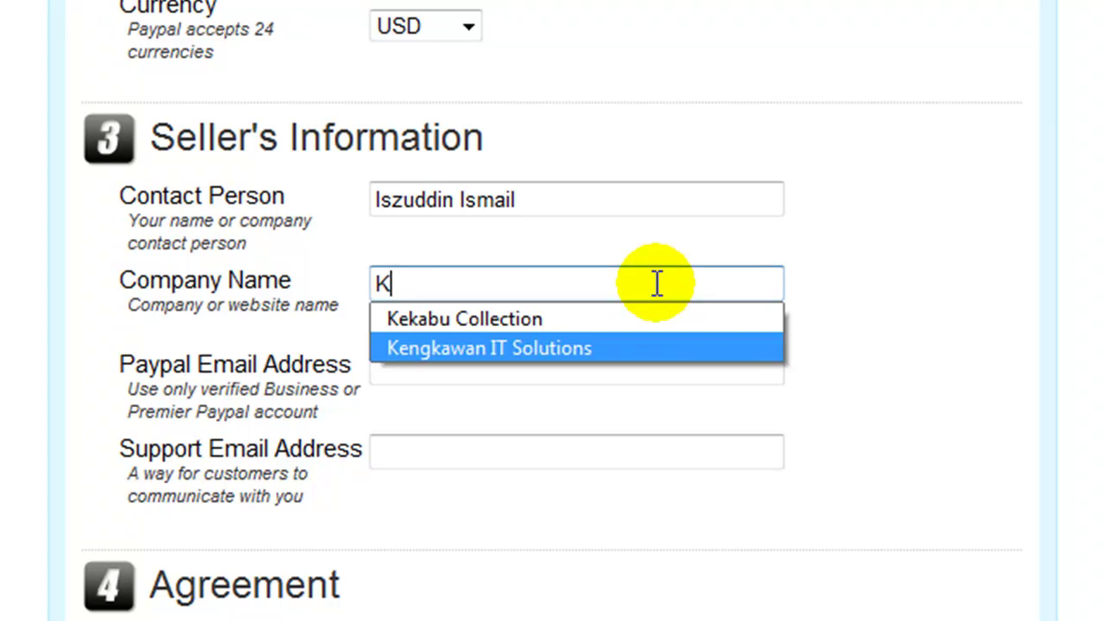
{"action": "key", "text": "Return"}
Fill in the PayPal e-mail and support e-mail addresses from the autocomplete suggestions.
{"action": "left_click", "coordinate": [554, 366]}
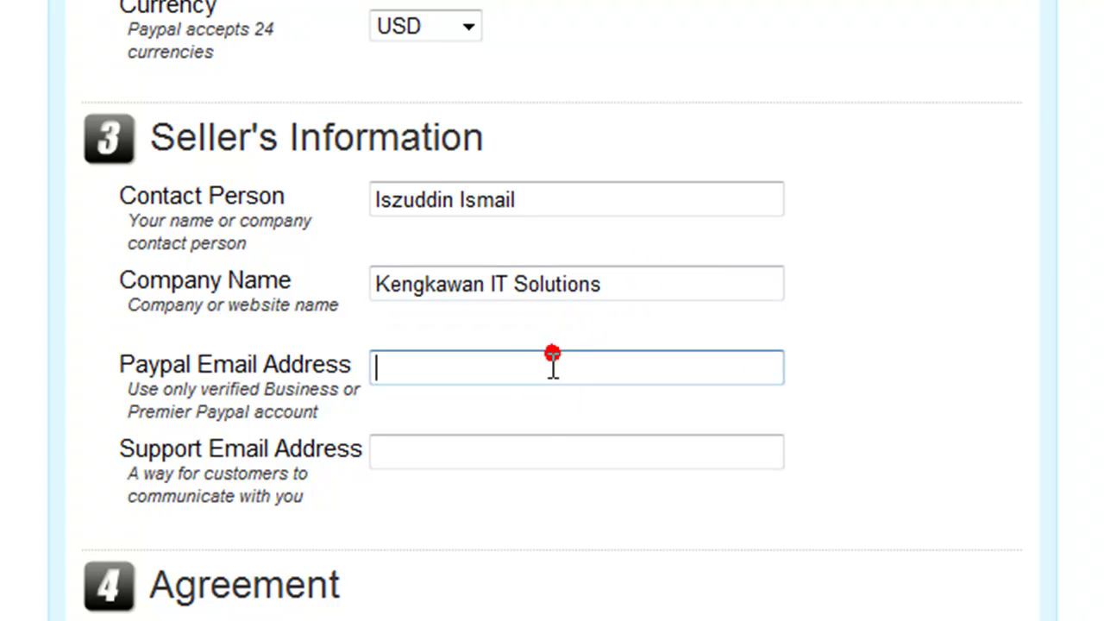
{"action": "type", "text": "p"}
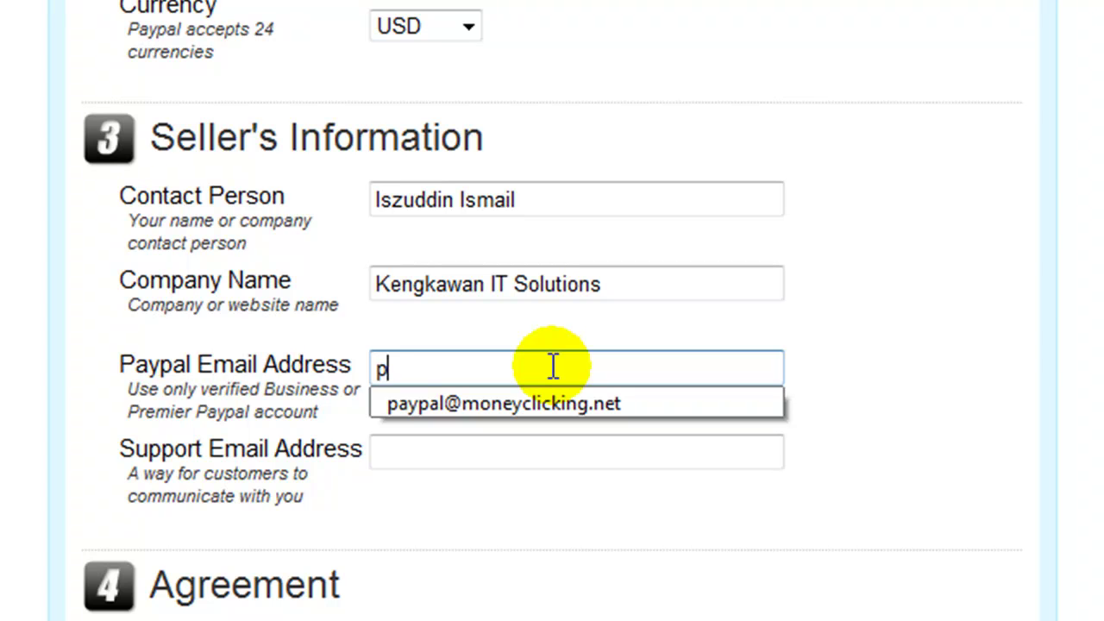
{"action": "key", "text": "Down"}
{"action": "key", "text": "Return"}
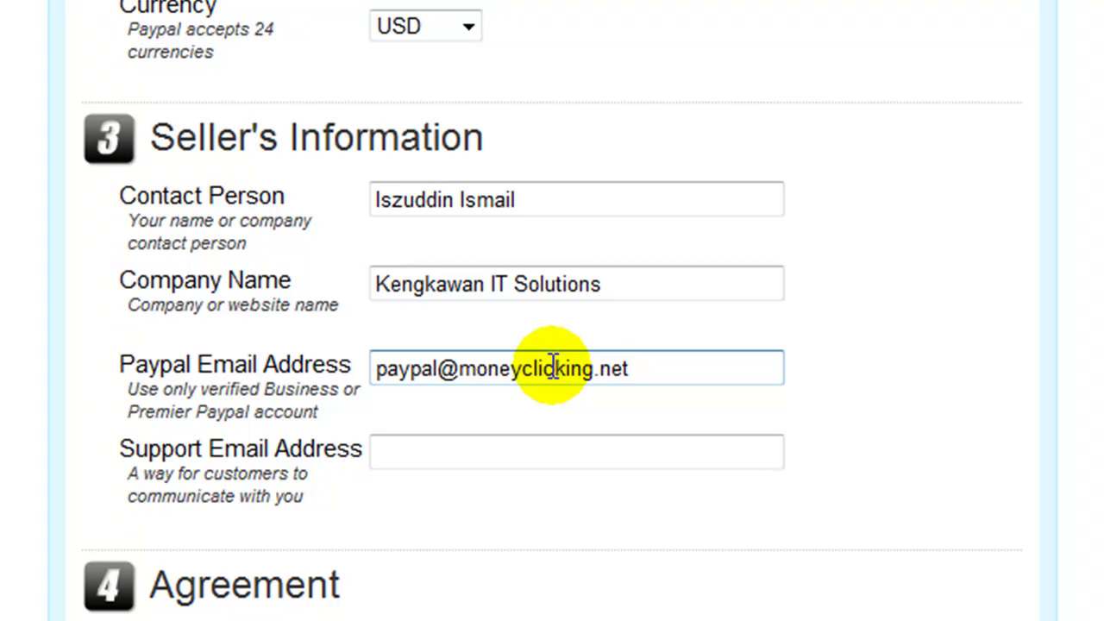
{"action": "left_click", "coordinate": [620, 451]}
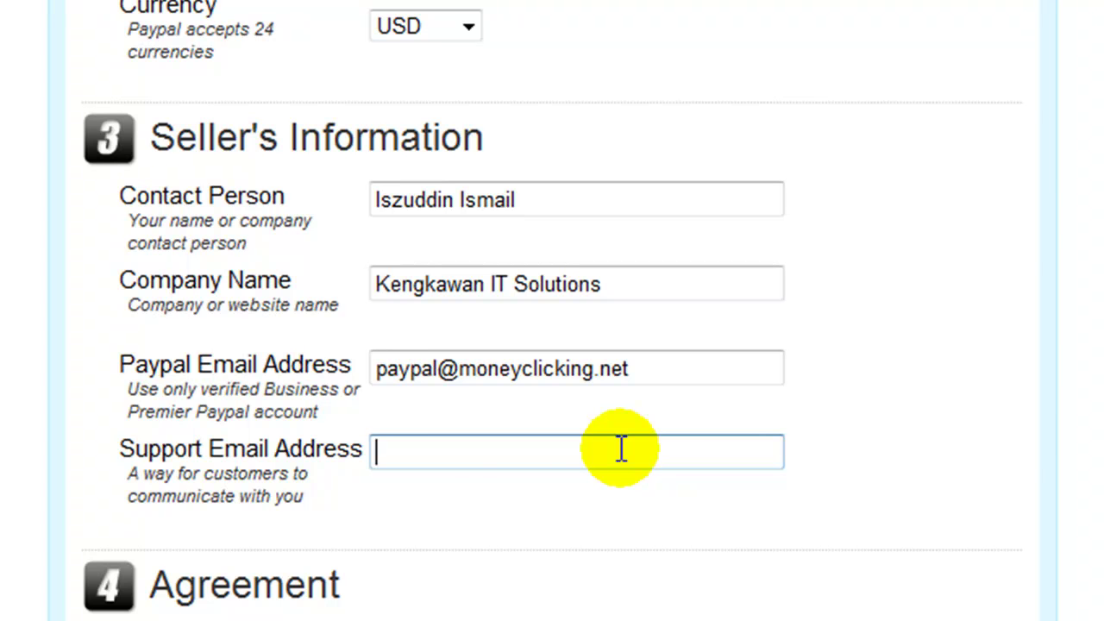
{"action": "type", "text": "ki"}
{"action": "left_click", "coordinate": [613, 503]}
{"action": "left_click", "coordinate": [633, 446]}
{"action": "type", "text": "d"}
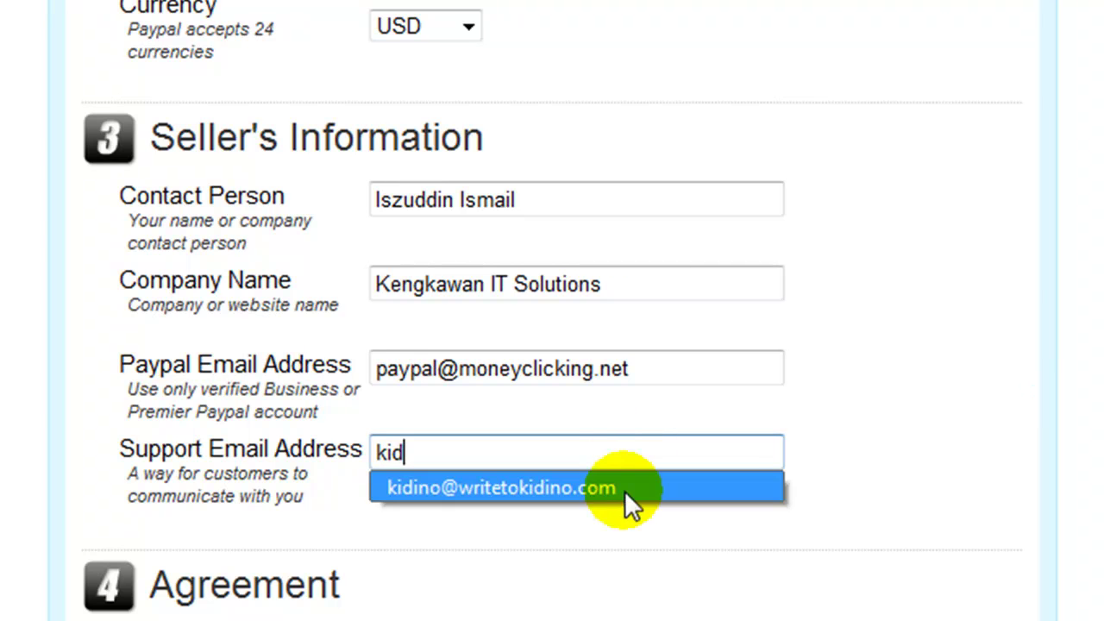
{"action": "left_click", "coordinate": [656, 485]}
{"action": "scroll", "coordinate": [952, 476], "scroll_direction": "down", "scroll_amount": 3}
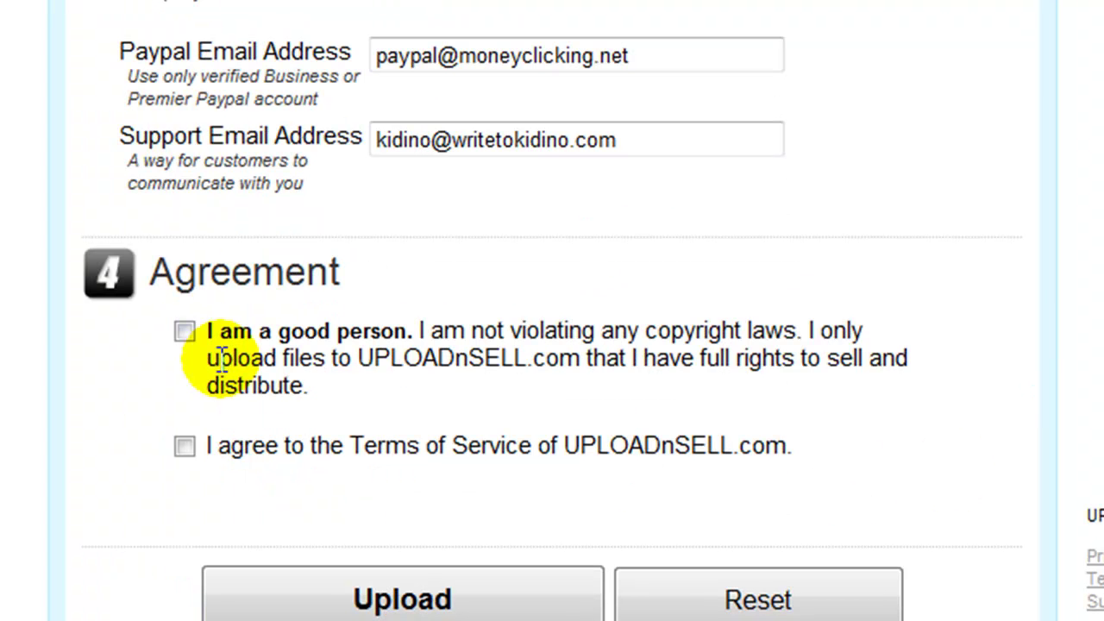
Tick 'I am a good person' and 'I agree to the Terms of Service', then Upload.
{"action": "left_click", "coordinate": [186, 332]}
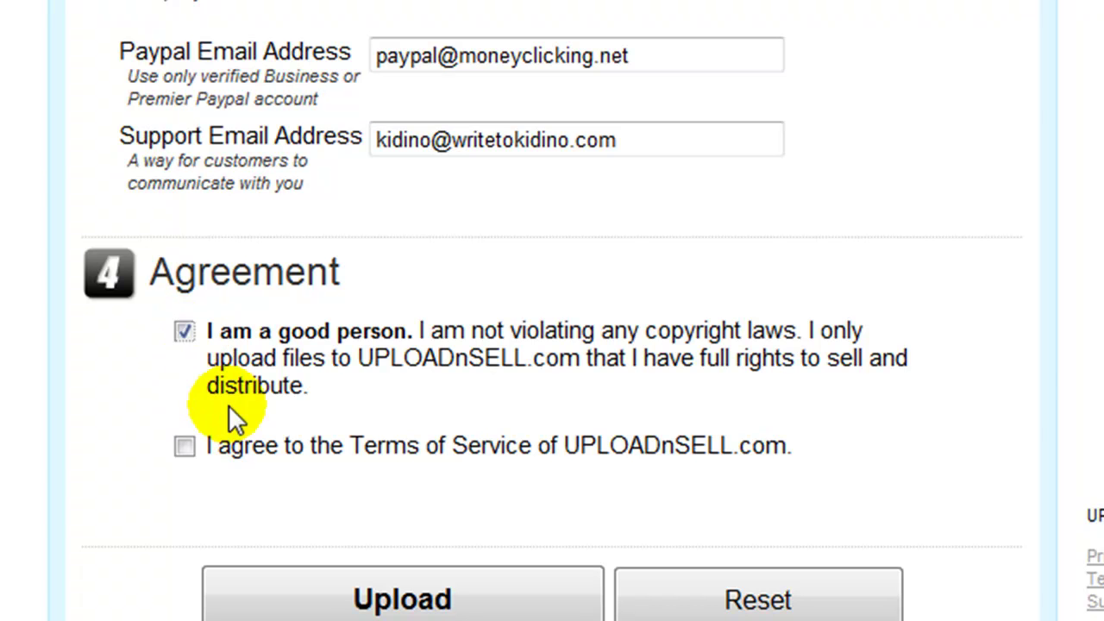
{"action": "left_click", "coordinate": [184, 446]}
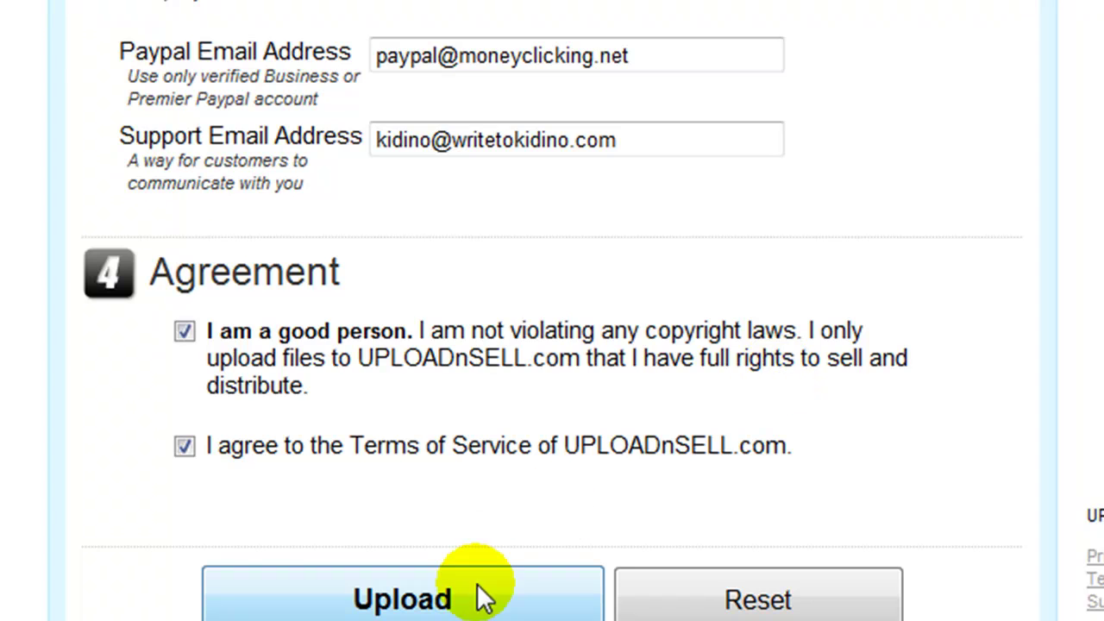
{"action": "scroll", "coordinate": [587, 336], "scroll_direction": "up", "scroll_amount": 8}
{"action": "scroll", "coordinate": [591, 333], "scroll_direction": "down", "scroll_amount": 5}
{"action": "scroll", "coordinate": [592, 332], "scroll_direction": "down", "scroll_amount": 4}
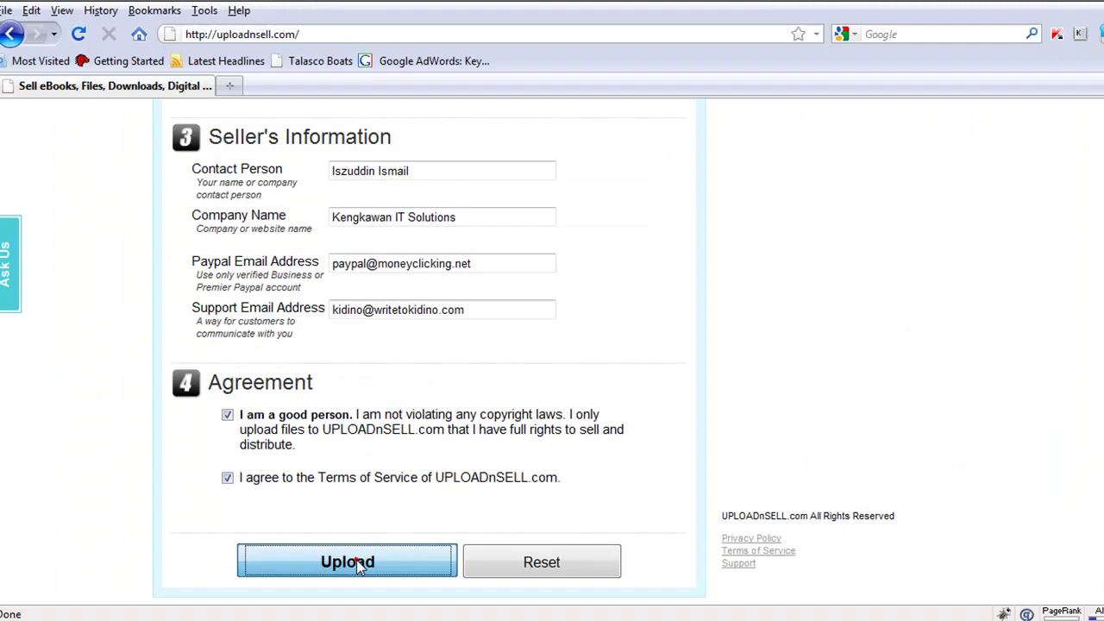
{"action": "left_click", "coordinate": [406, 594]}
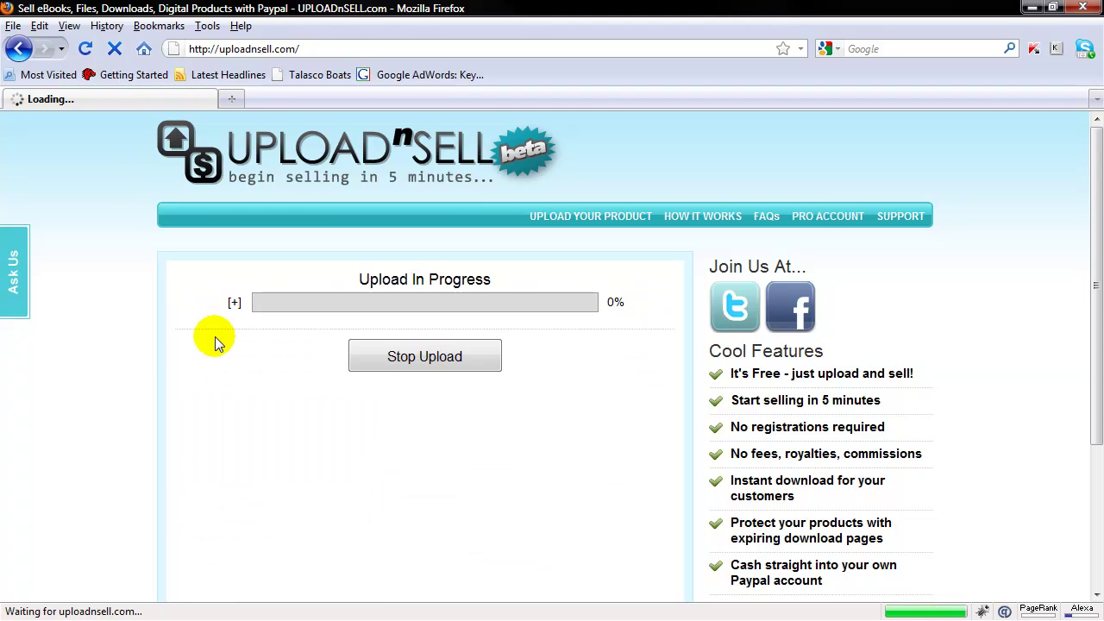
Expand the upload progress details and review the generated buy link URL.
{"action": "left_click", "coordinate": [234, 304]}
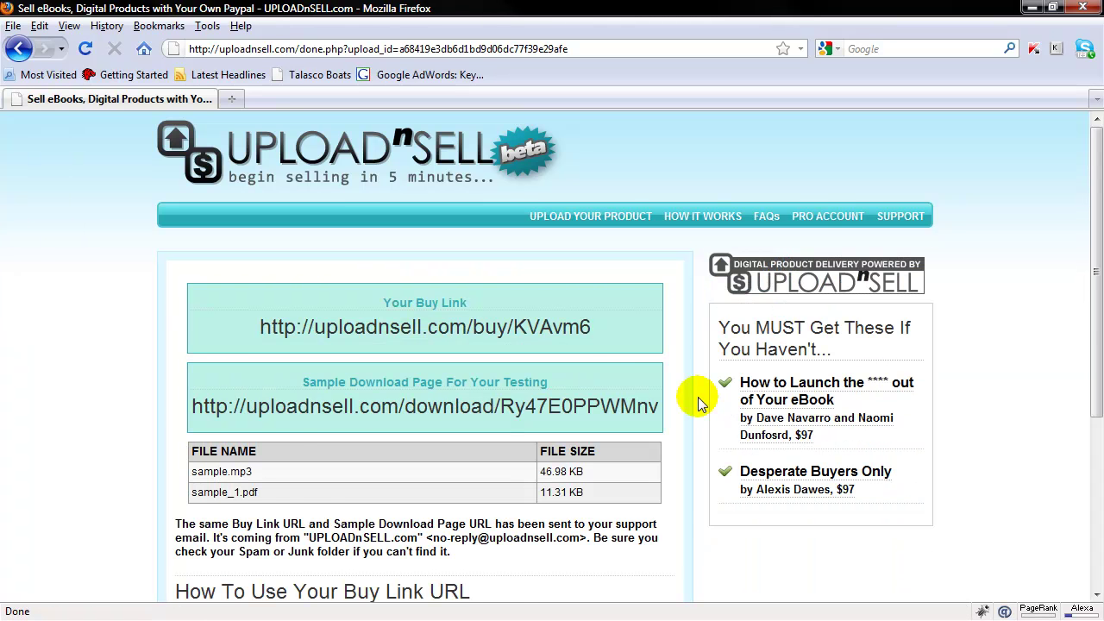
{"action": "scroll", "coordinate": [699, 403], "scroll_direction": "down", "scroll_amount": 3}
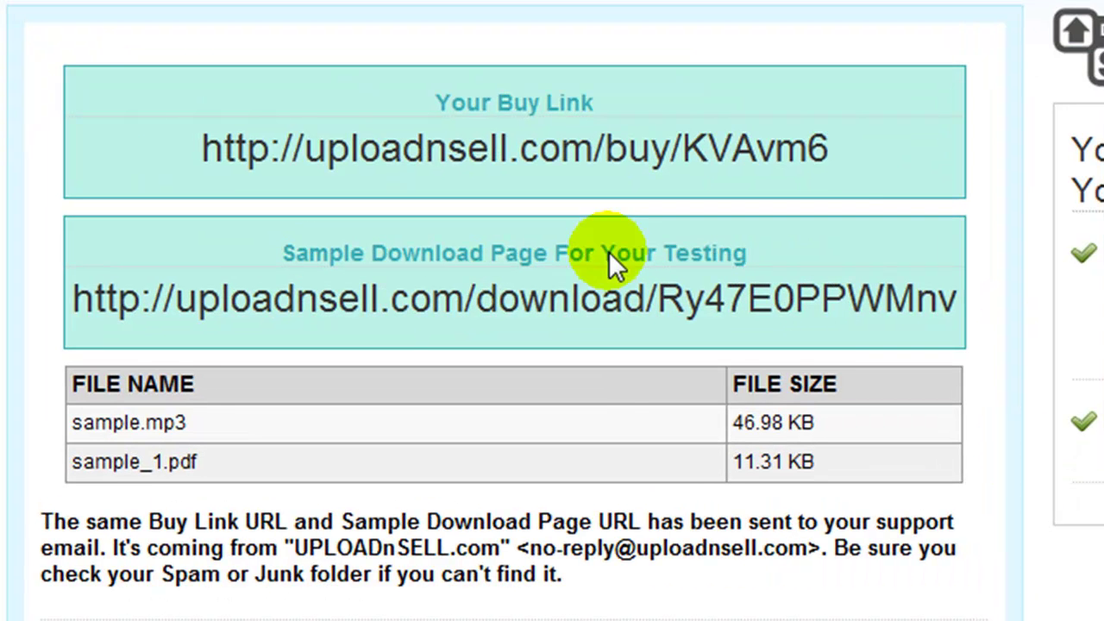
{"action": "triple_click", "coordinate": [855, 148]}
{"action": "left_click", "coordinate": [250, 153]}
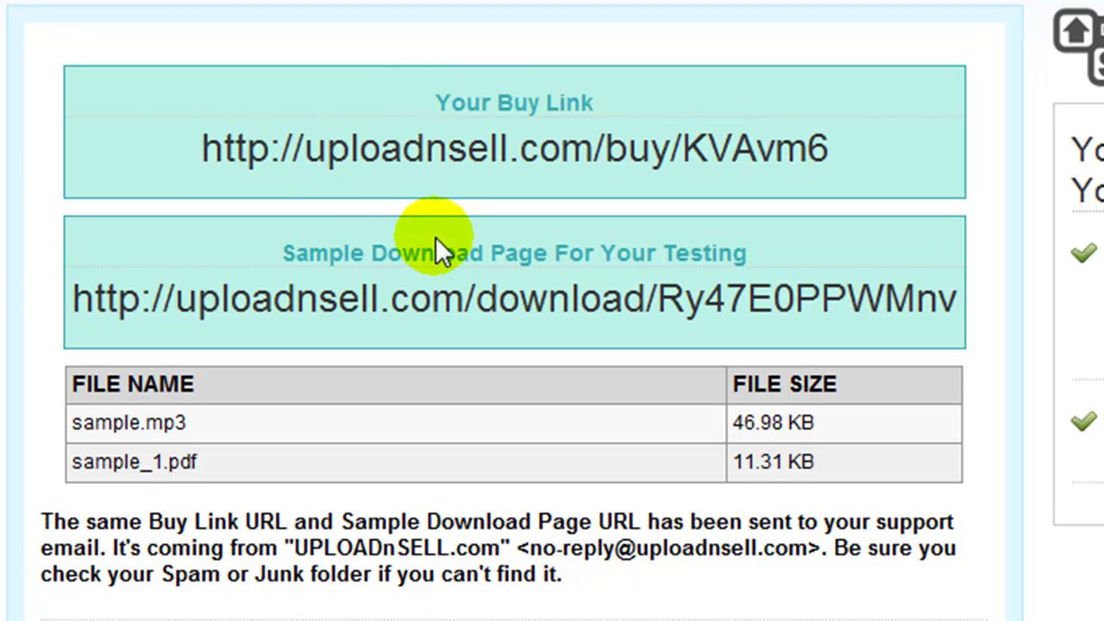
{"action": "triple_click", "coordinate": [539, 153]}
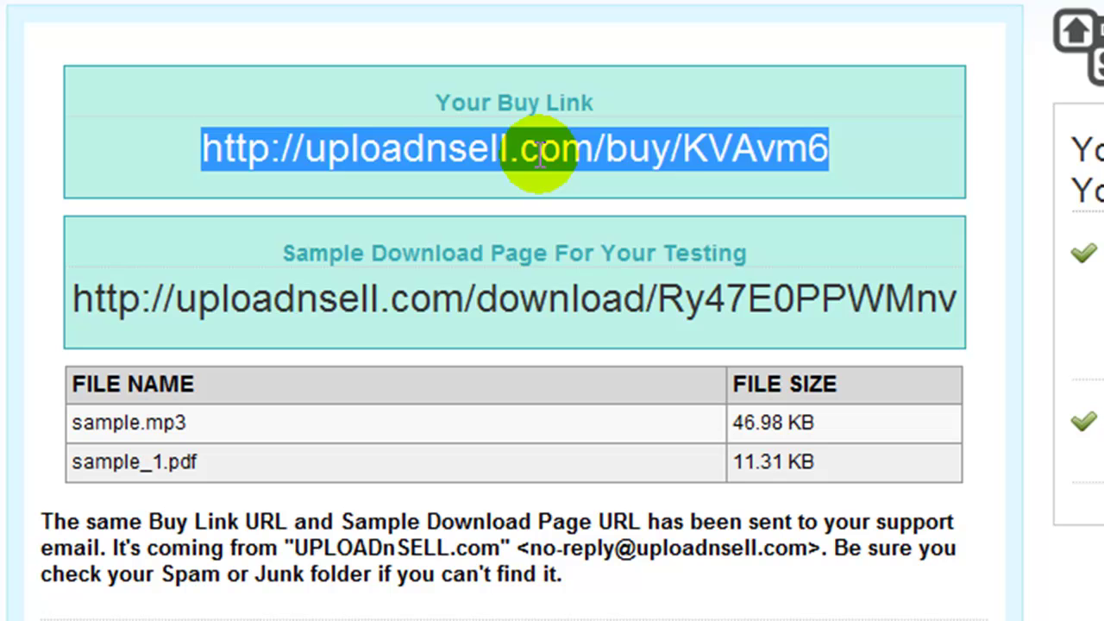
{"action": "left_click", "coordinate": [539, 154]}
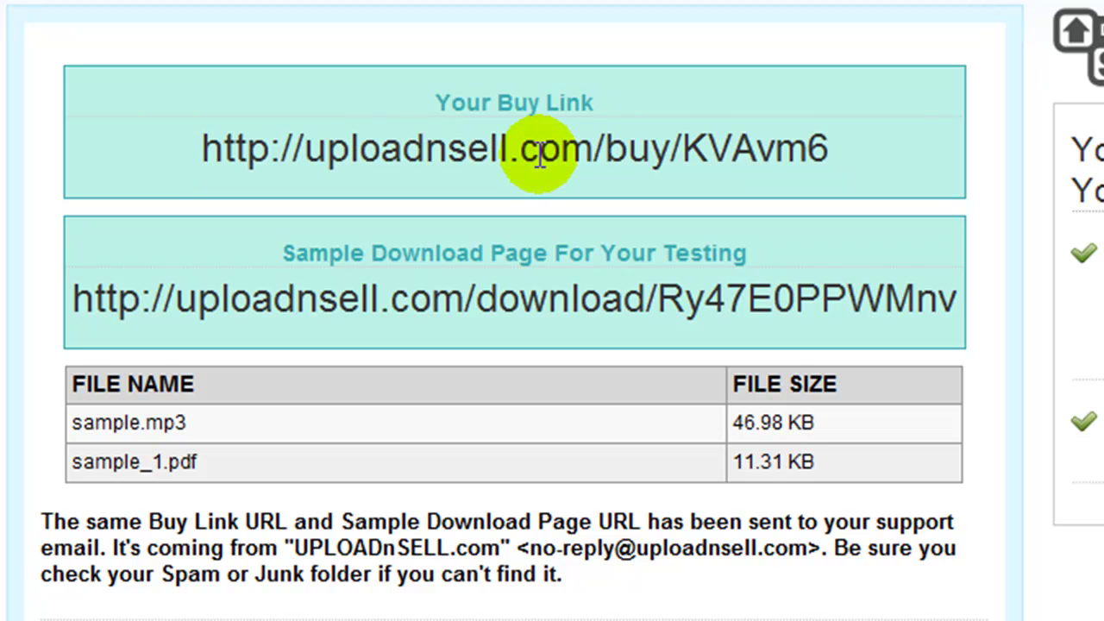
{"action": "triple_click", "coordinate": [540, 154]}
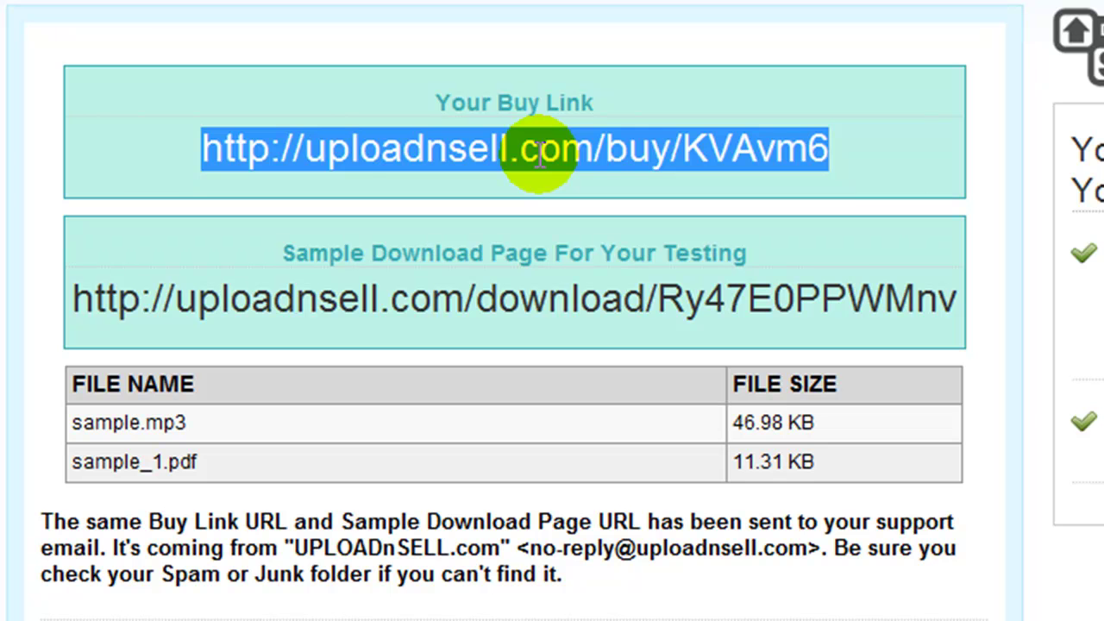
{"action": "left_click", "coordinate": [903, 146]}
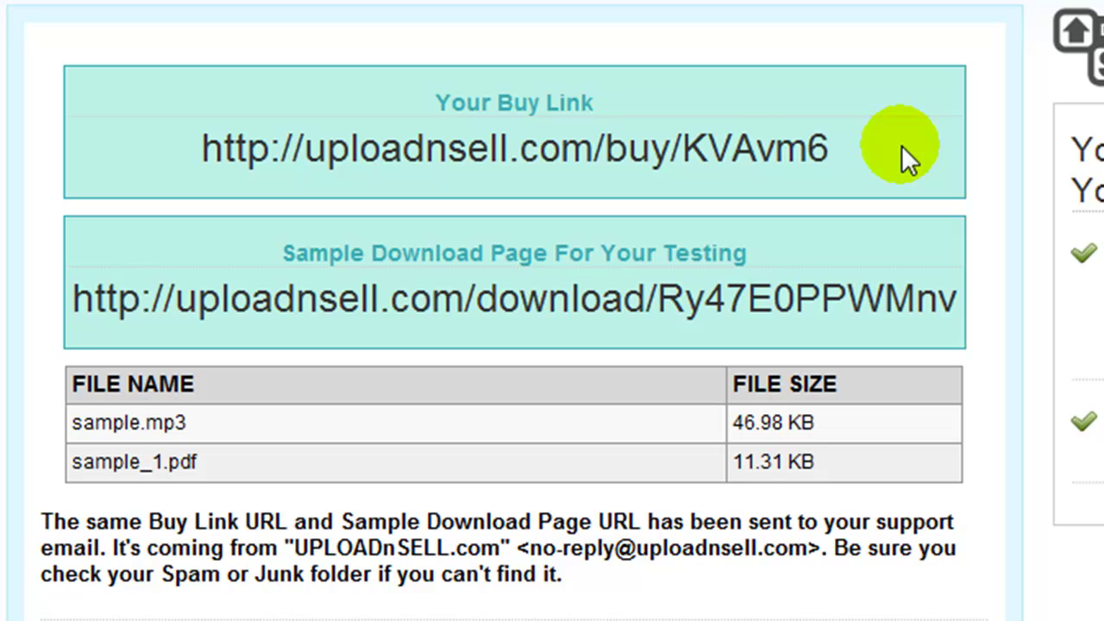
{"action": "left_click_drag", "start_coordinate": [853, 142], "coordinate": [173, 194]}
{"action": "left_click", "coordinate": [162, 187]}
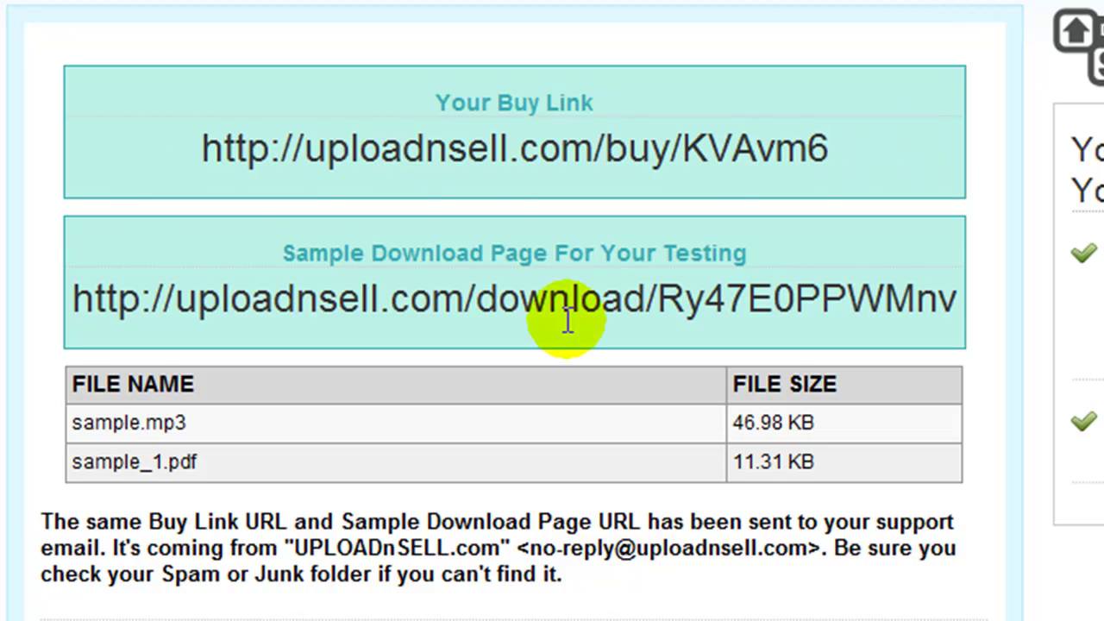
Copy the Sample Download Page URL.
{"action": "triple_click", "coordinate": [574, 296]}
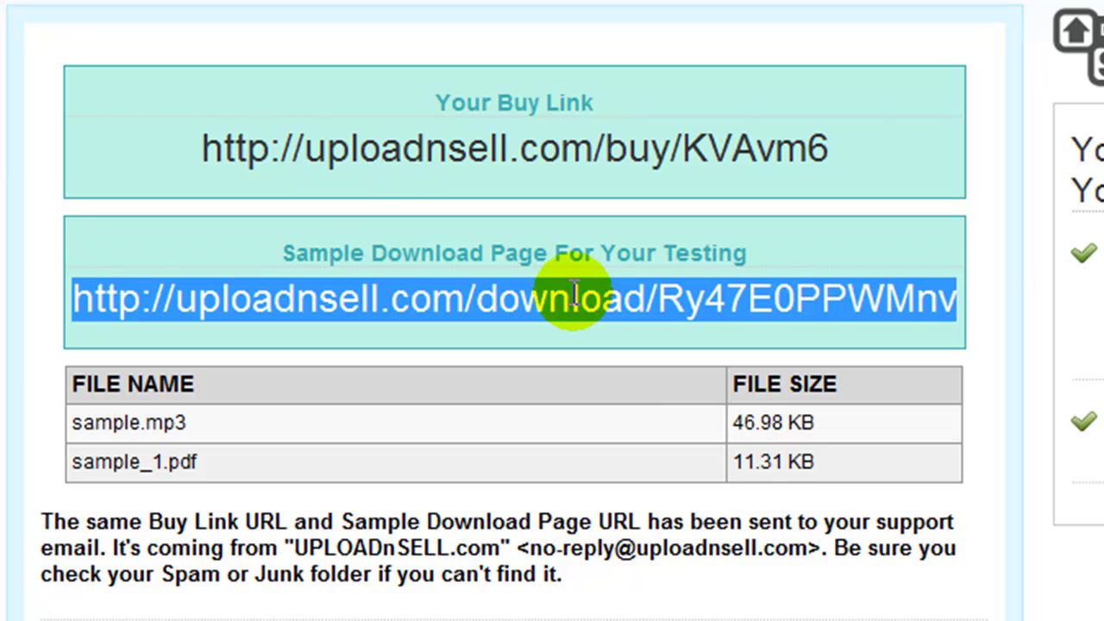
{"action": "right_click", "coordinate": [628, 298]}
{"action": "left_click", "coordinate": [687, 318]}
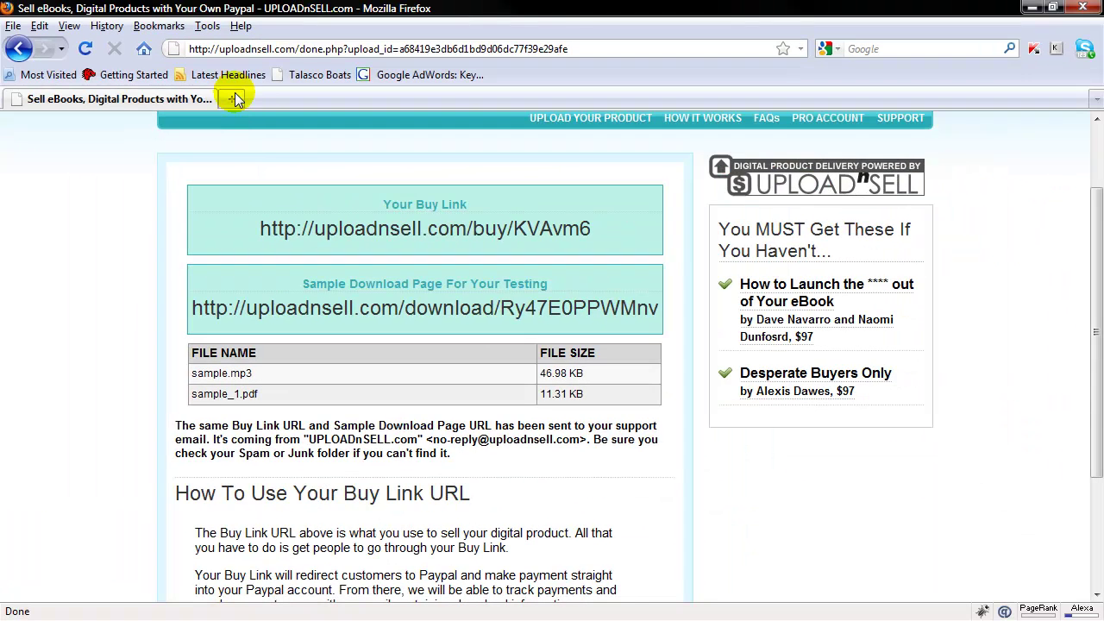
Load the copied sample download page URL in a new tab and scroll through it.
{"action": "double_click", "coordinate": [234, 95]}
{"action": "left_click", "coordinate": [266, 50]}
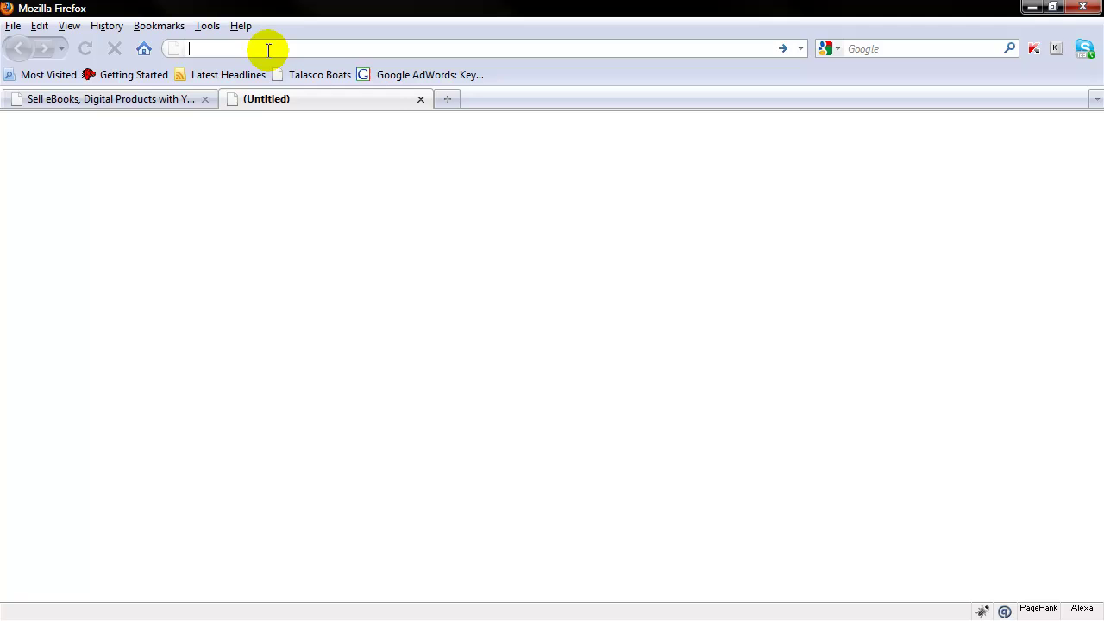
{"action": "key", "text": "ctrl+v"}
{"action": "key", "text": "Return"}
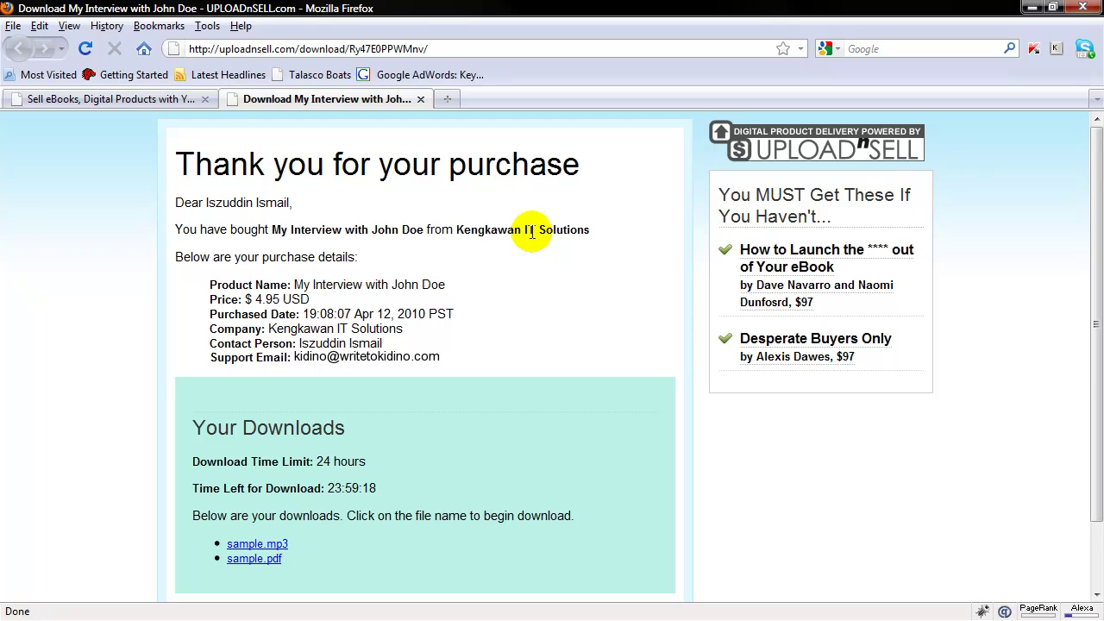
{"action": "scroll", "coordinate": [534, 233], "scroll_direction": "down", "scroll_amount": 2}
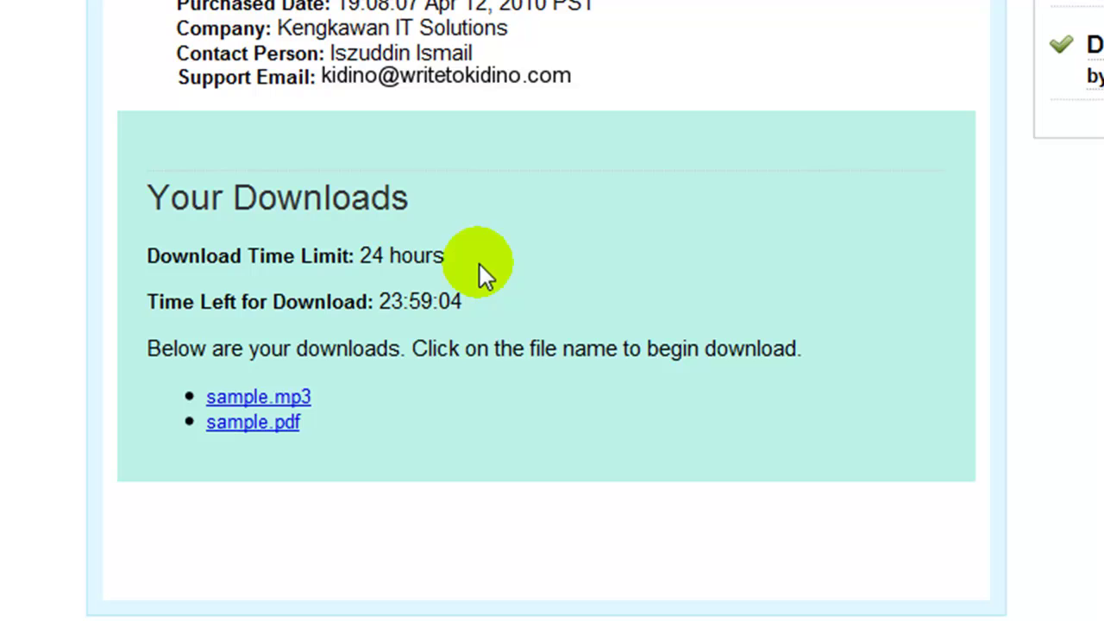
{"action": "scroll", "coordinate": [445, 349], "scroll_direction": "up", "scroll_amount": 2}
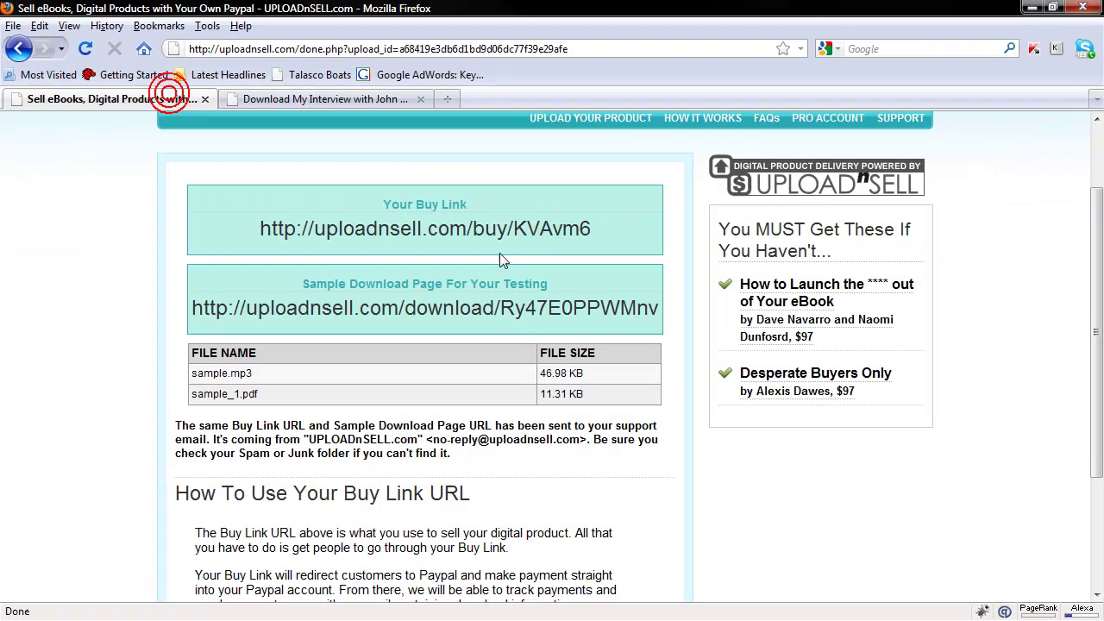
Load the Buy Link URL in the second tab to open the $4.95 USD PayPal checkout.
{"action": "triple_click", "coordinate": [552, 228]}
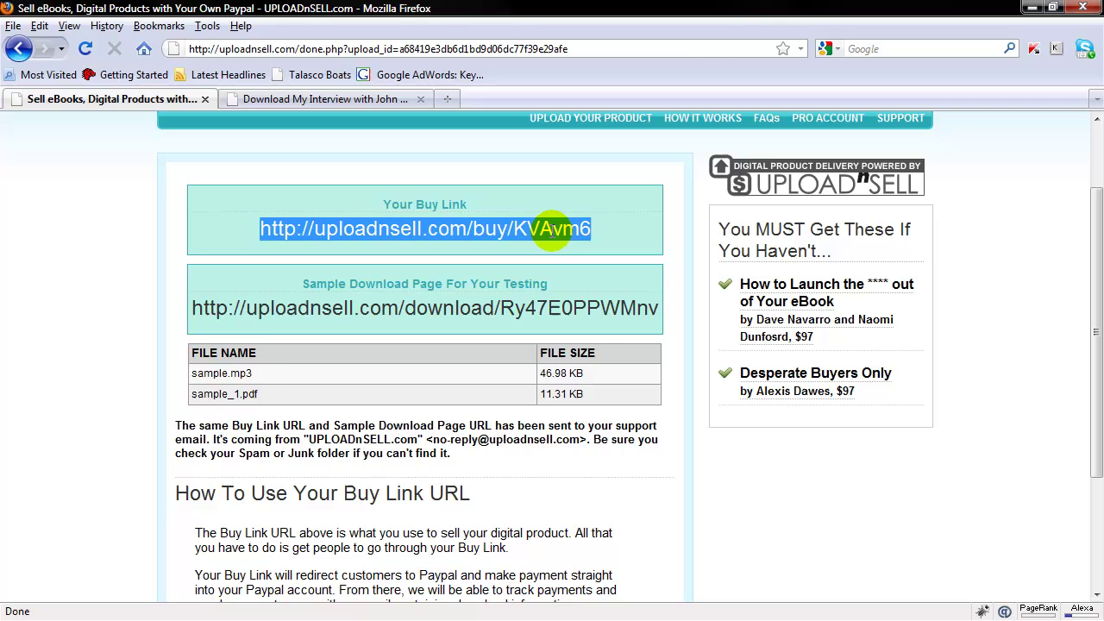
{"action": "left_click", "coordinate": [365, 98]}
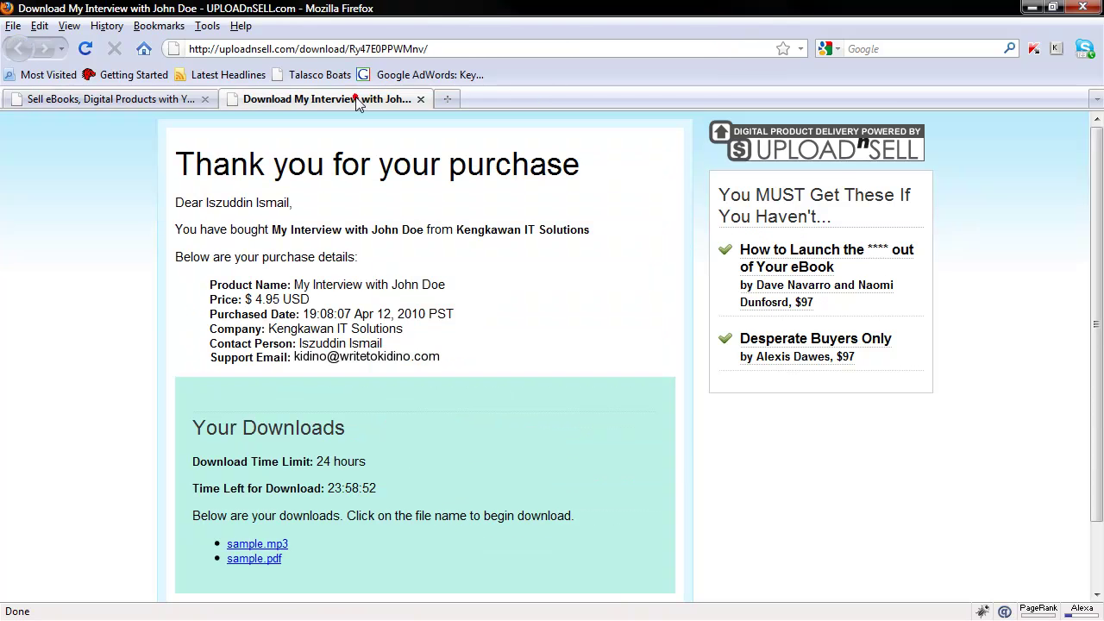
{"action": "left_click", "coordinate": [366, 49]}
{"action": "key", "text": "ctrl+v"}
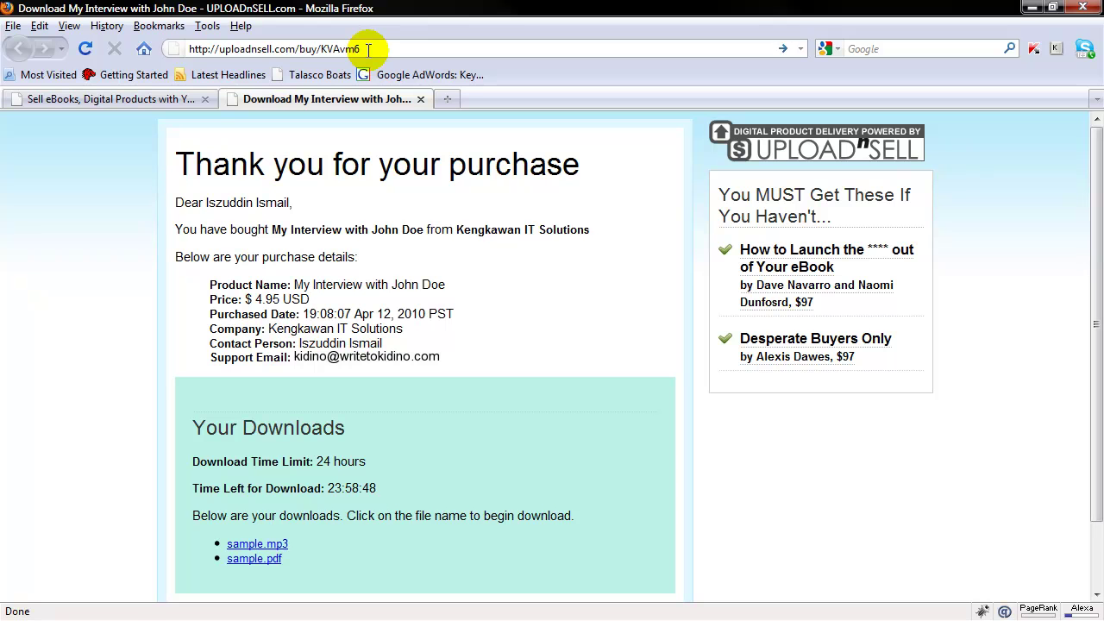
{"action": "key", "text": "Return"}
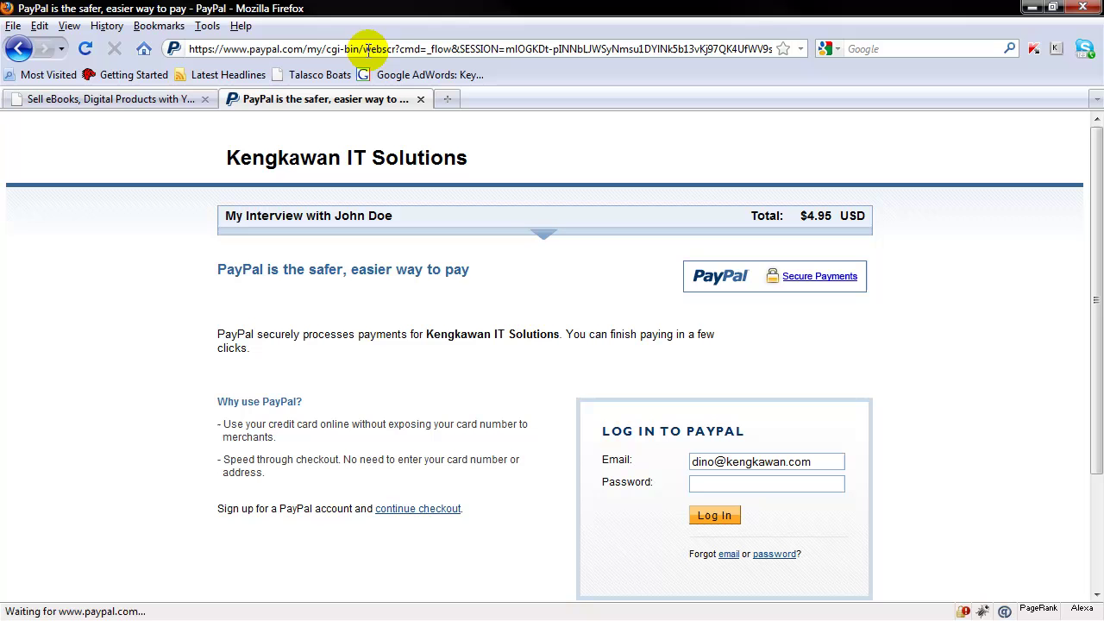
Clear the prefilled e-mail from the PayPal login's Email field.
{"action": "double_click", "coordinate": [831, 462]}
{"action": "key", "text": "shift+Home"}
{"action": "key", "text": "BackSpace"}
{"action": "key", "text": "shift+End"}
{"action": "key", "text": "BackSpace"}
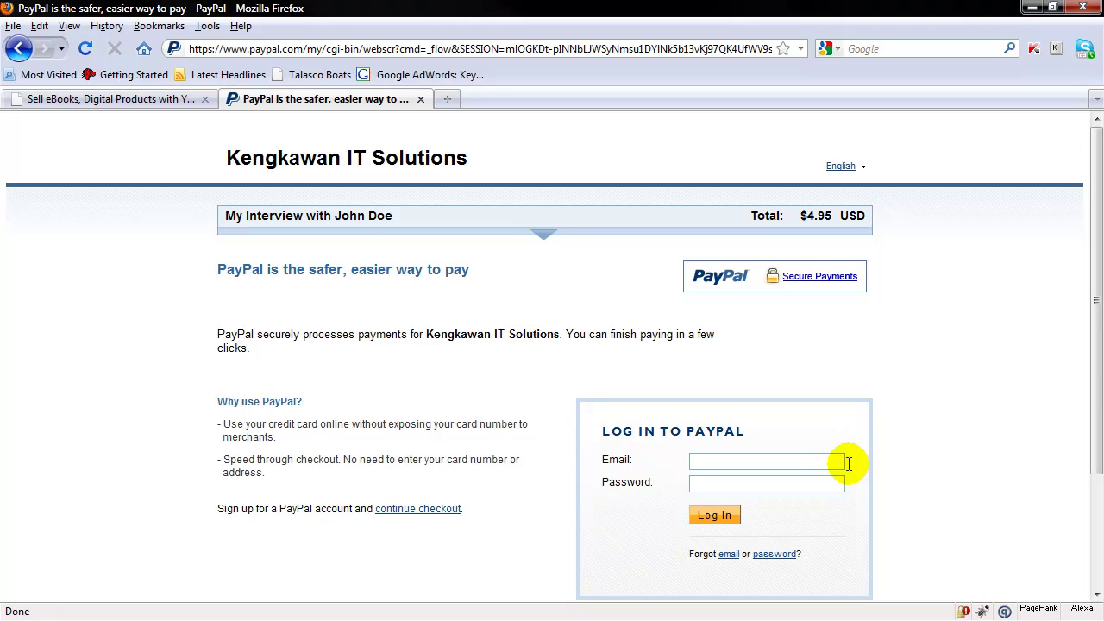
{"action": "left_click", "coordinate": [838, 483]}
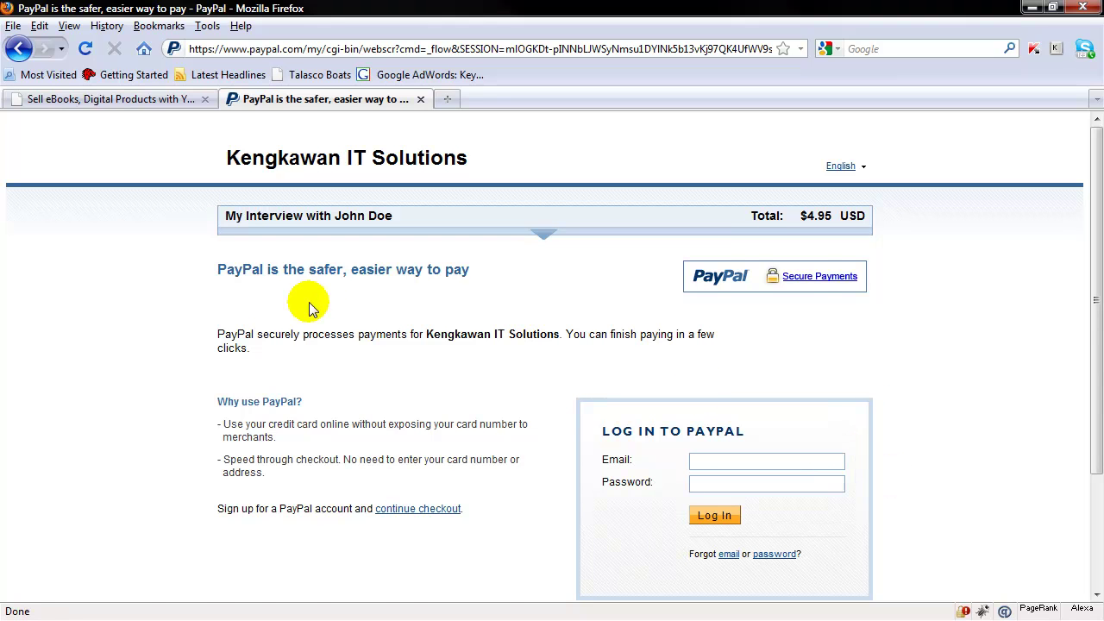
Load the sample download page URL in the PayPal tab and check the file list.
{"action": "left_click", "coordinate": [136, 98]}
{"action": "triple_click", "coordinate": [475, 308]}
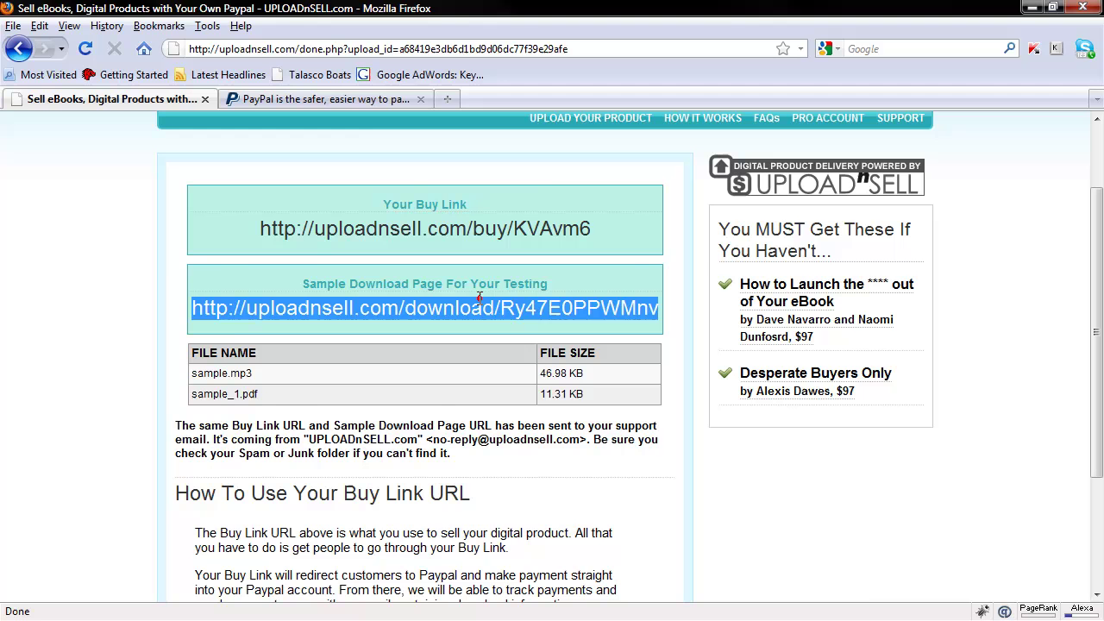
{"action": "left_click", "coordinate": [372, 99]}
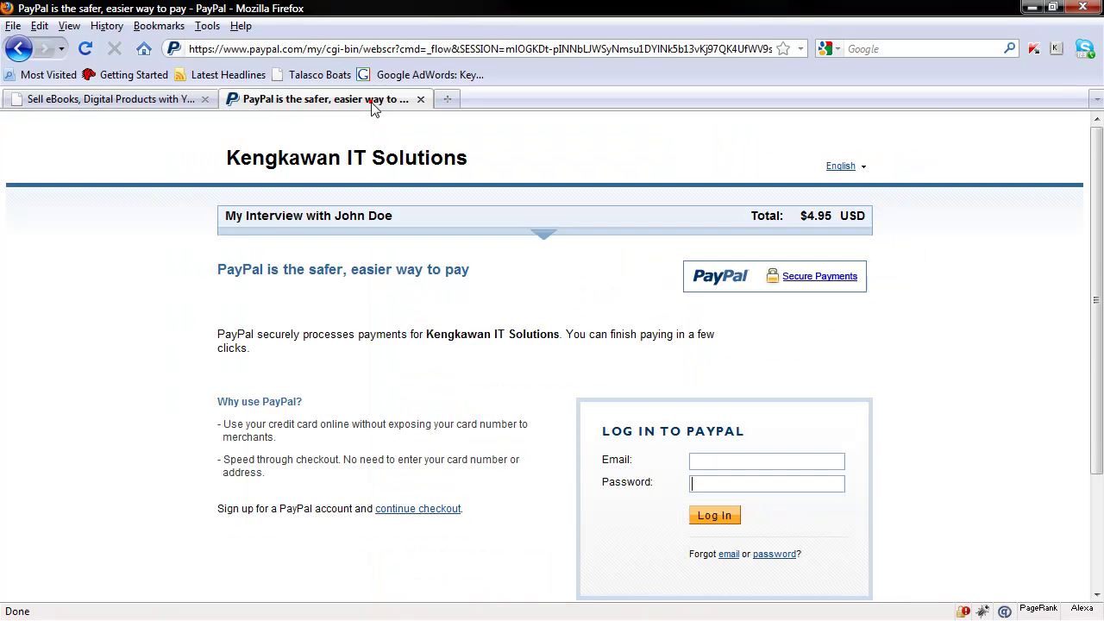
{"action": "left_click", "coordinate": [384, 48]}
{"action": "key", "text": "ctrl+v"}
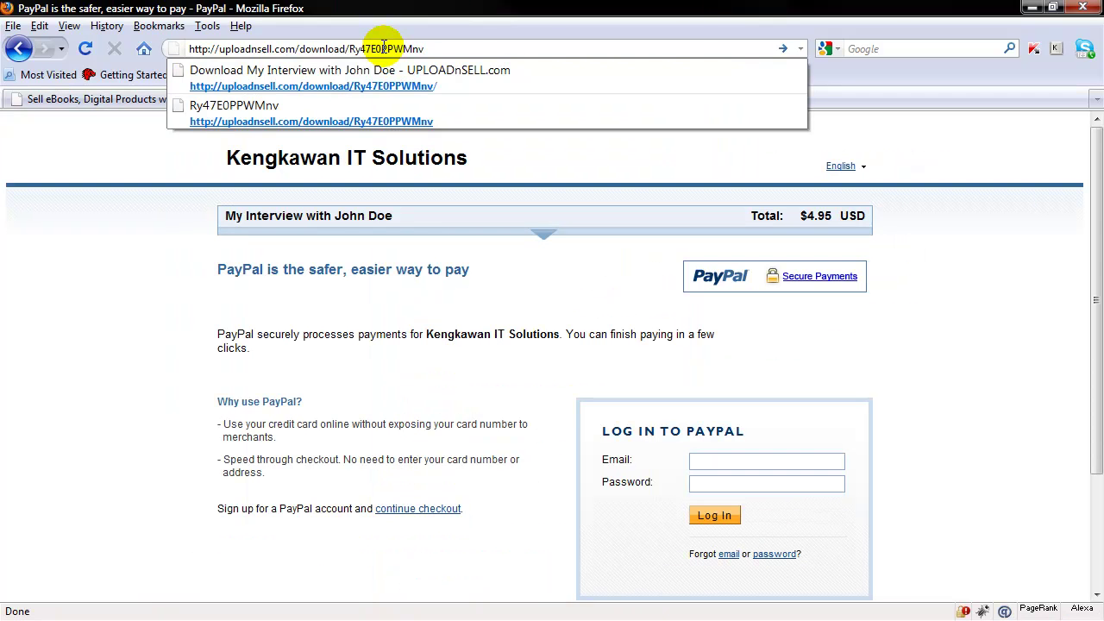
{"action": "key", "text": "Return"}
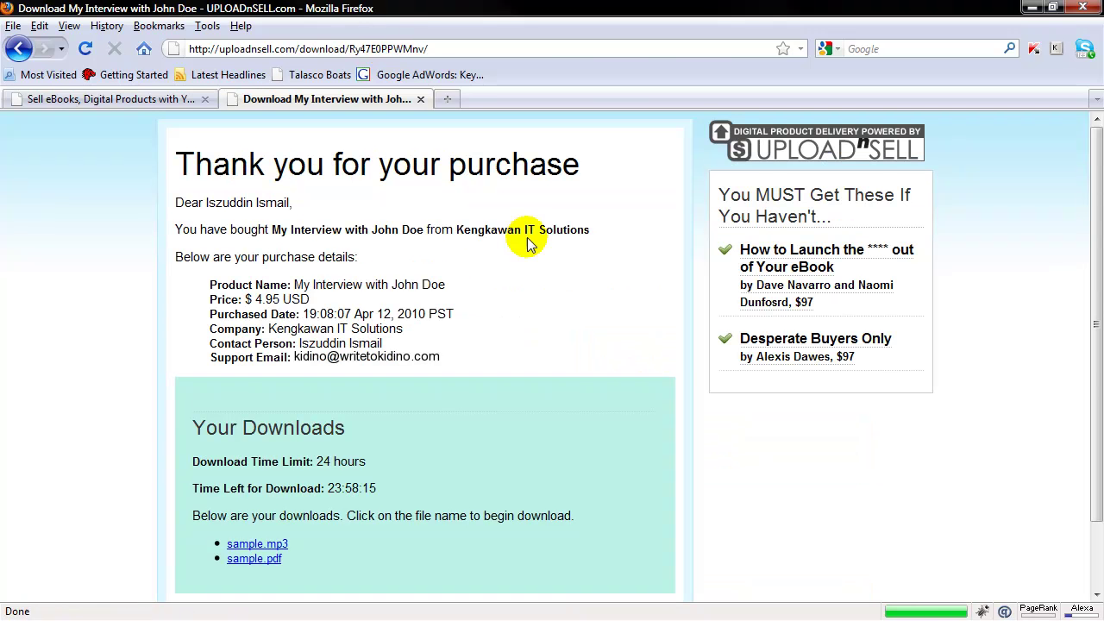
{"action": "scroll", "coordinate": [532, 238], "scroll_direction": "down", "scroll_amount": 2}
{"action": "scroll", "coordinate": [534, 240], "scroll_direction": "up", "scroll_amount": 2}
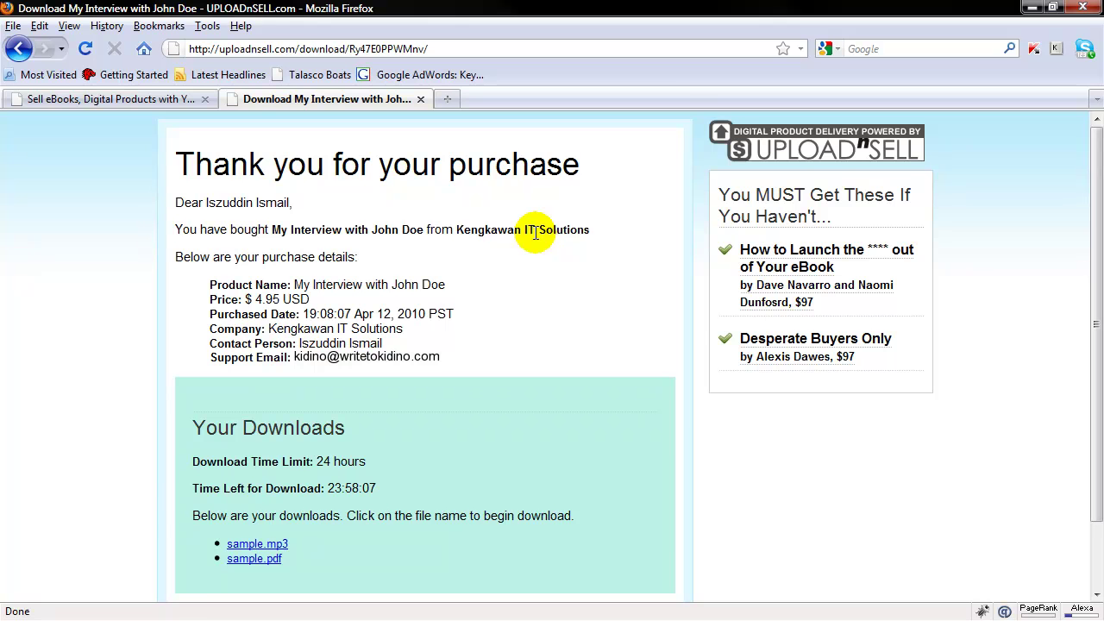
Go back to the first tab's upload results page and scroll to its header.
{"action": "left_click", "coordinate": [153, 101]}
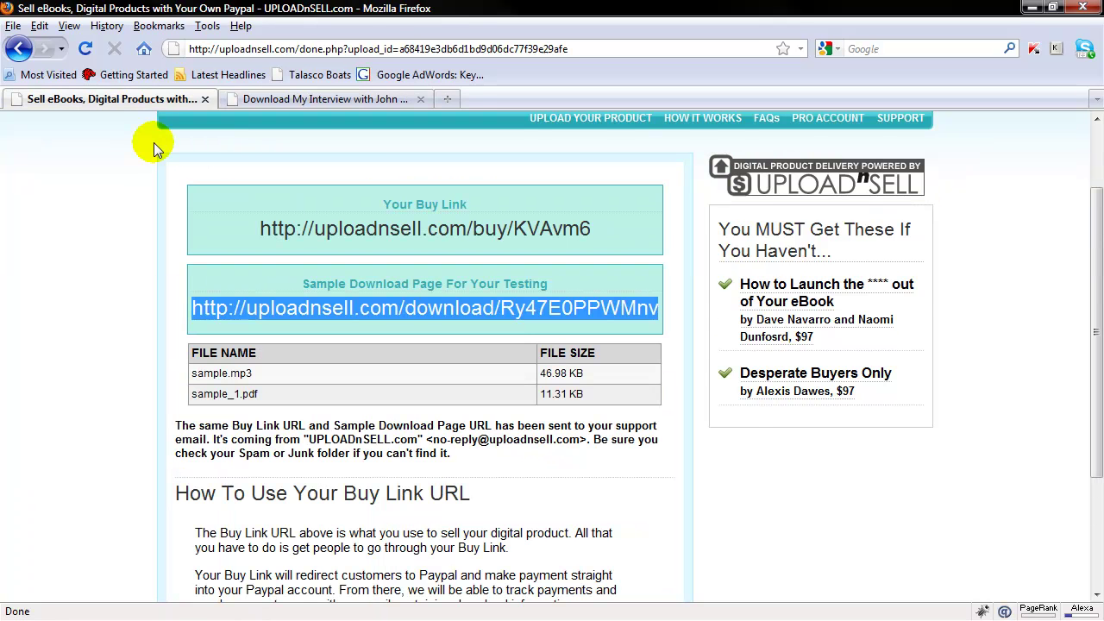
{"action": "scroll", "coordinate": [90, 318], "scroll_direction": "up", "scroll_amount": 2}
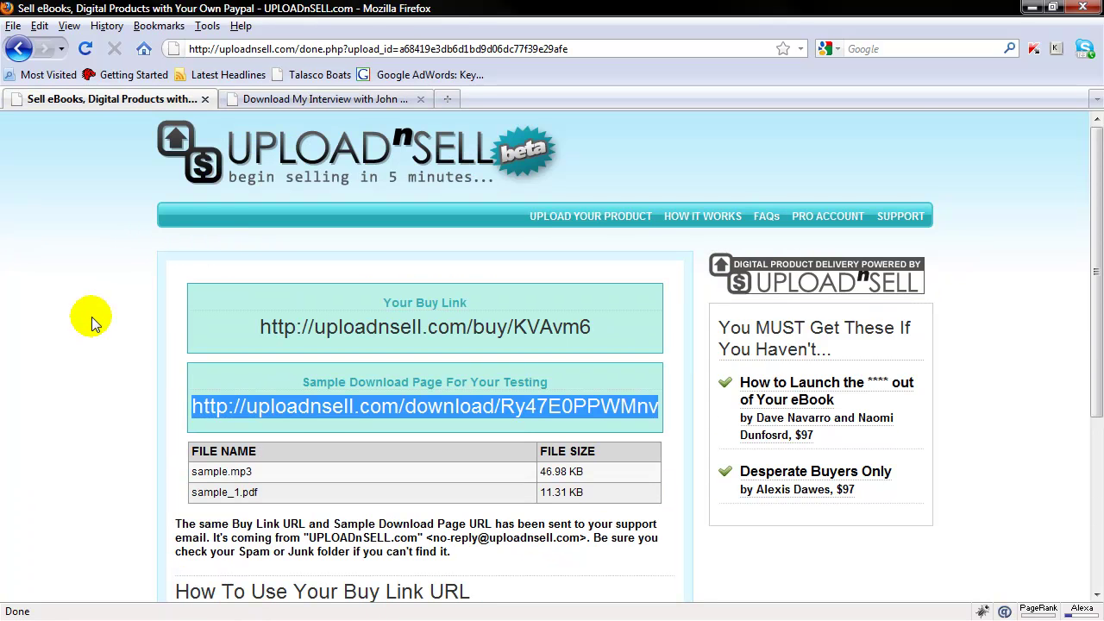
{"action": "left_click", "coordinate": [155, 308]}
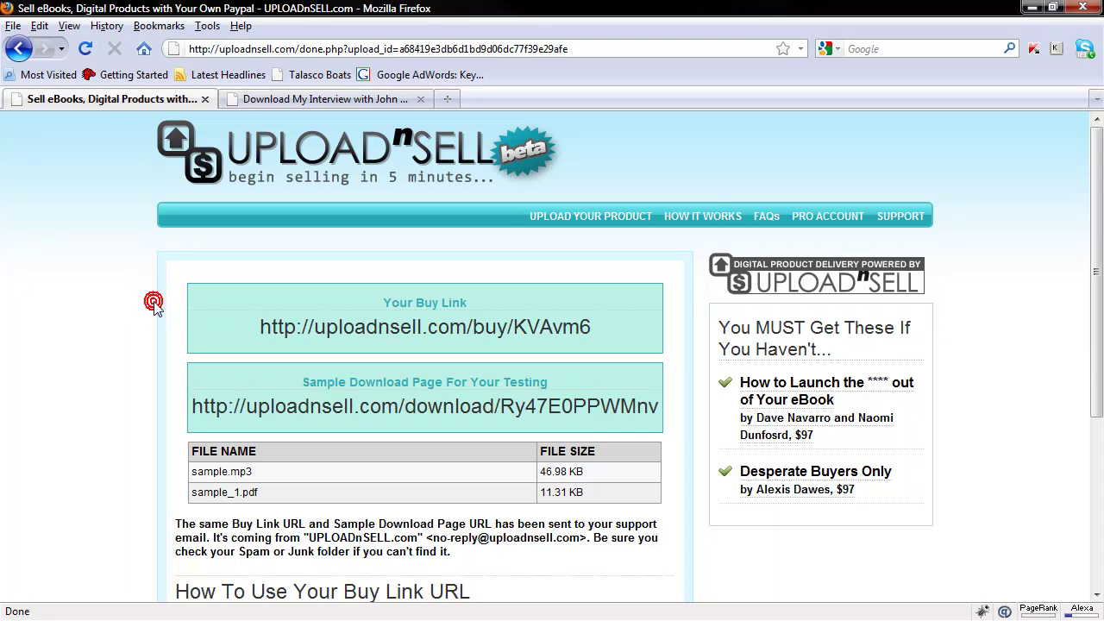